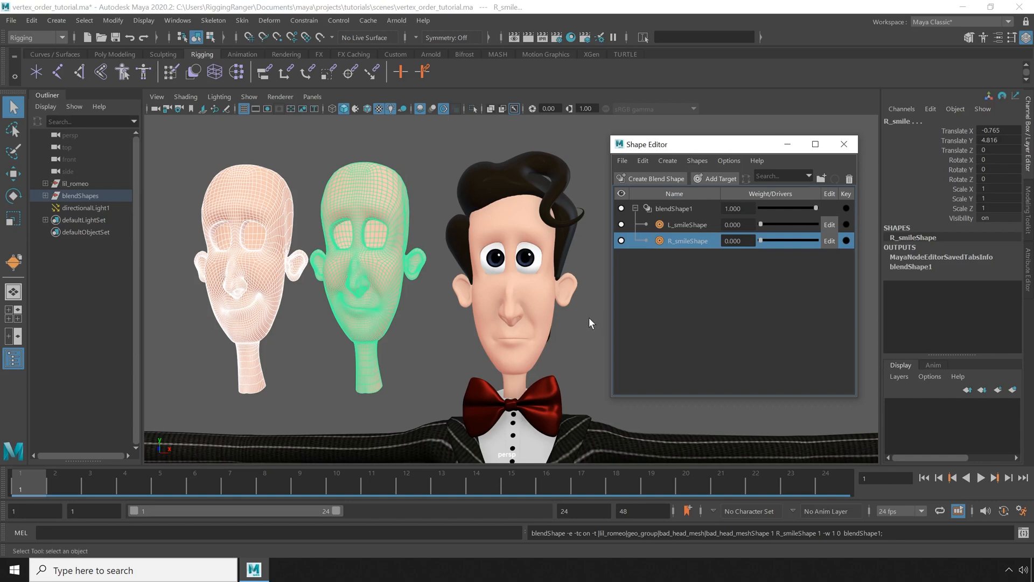
Step: Test the L_smileShape blend shape by sweeping its weight and returning it to 0
scroll(471, 327, "up", 5)
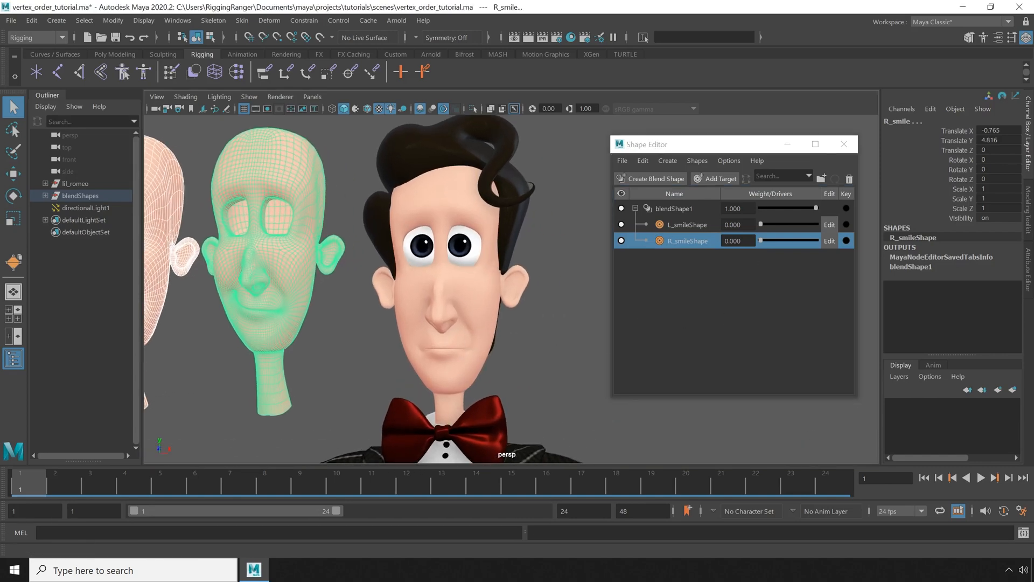
left_click(767, 224)
left_click_drag(767, 225, 592, 279)
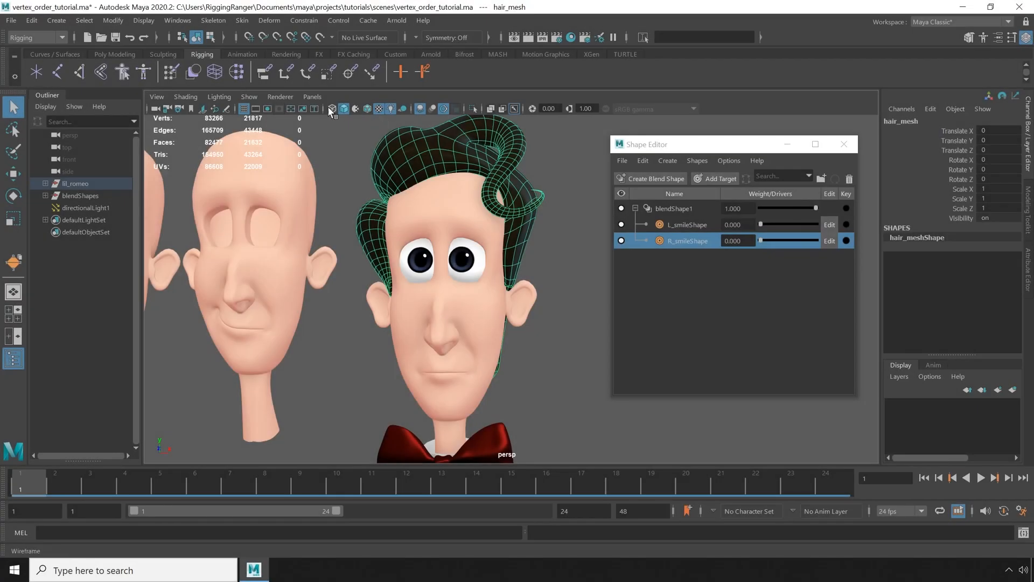
Step: Compare the topology of the head meshes with wireframe on shaded, turn the overlay off again and clear the selection
left_click(365, 109)
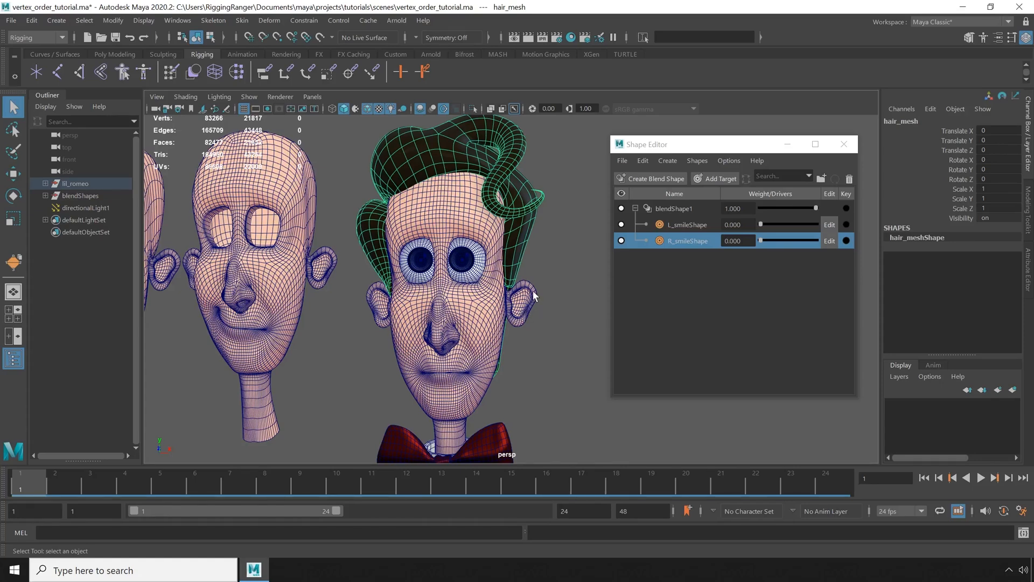
left_click(368, 110)
middle_click_drag(393, 297, 467, 309, "alt")
right_click_drag(467, 309, 403, 313, "alt")
middle_click_drag(440, 303, 435, 304, "alt")
left_click(438, 337)
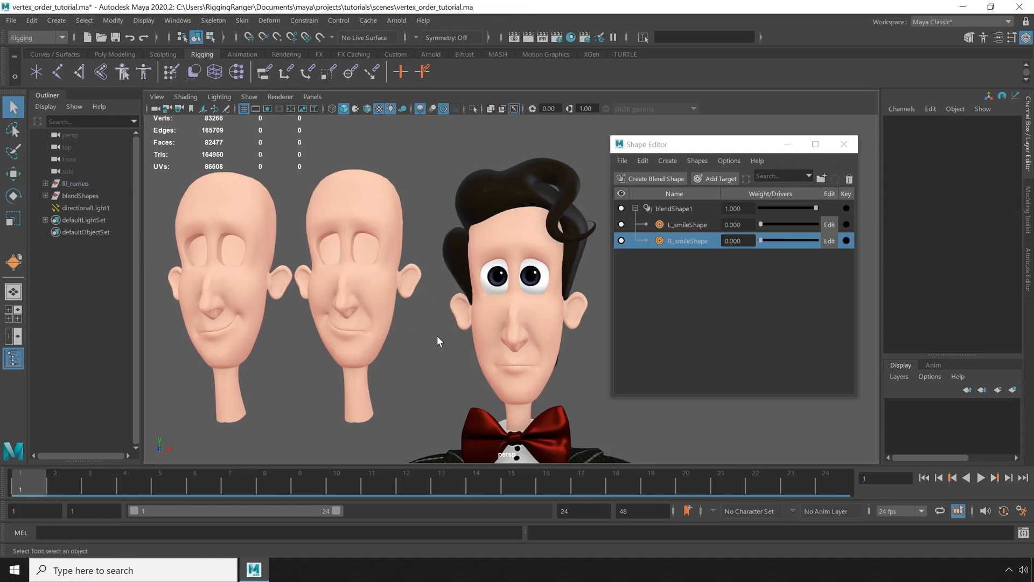
Step: Start Transfer Vertex Order from the character's head to the R_smile head, picking three connected vertices of one cheek polygon as the source
left_click(498, 325)
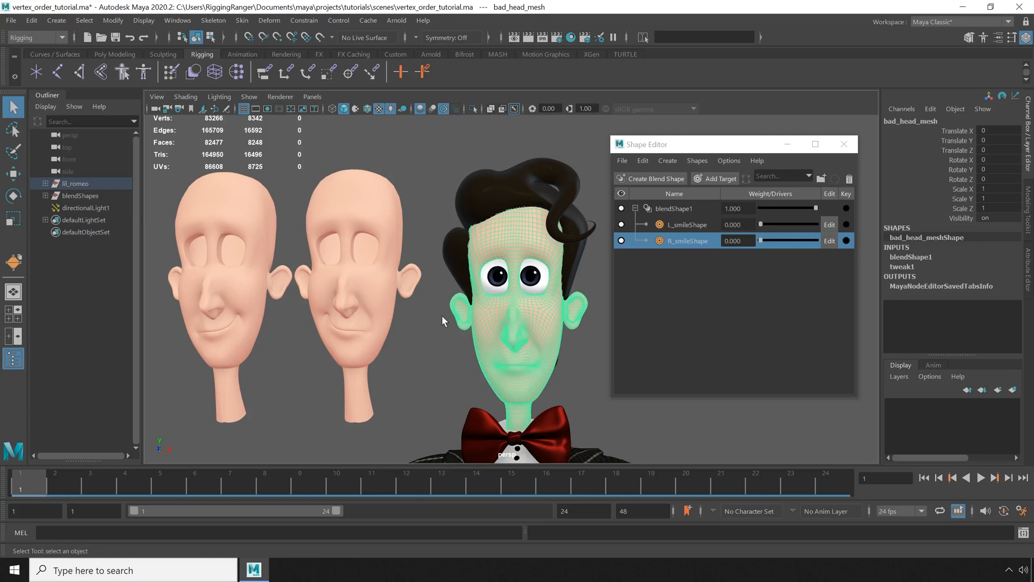
left_click(383, 312)
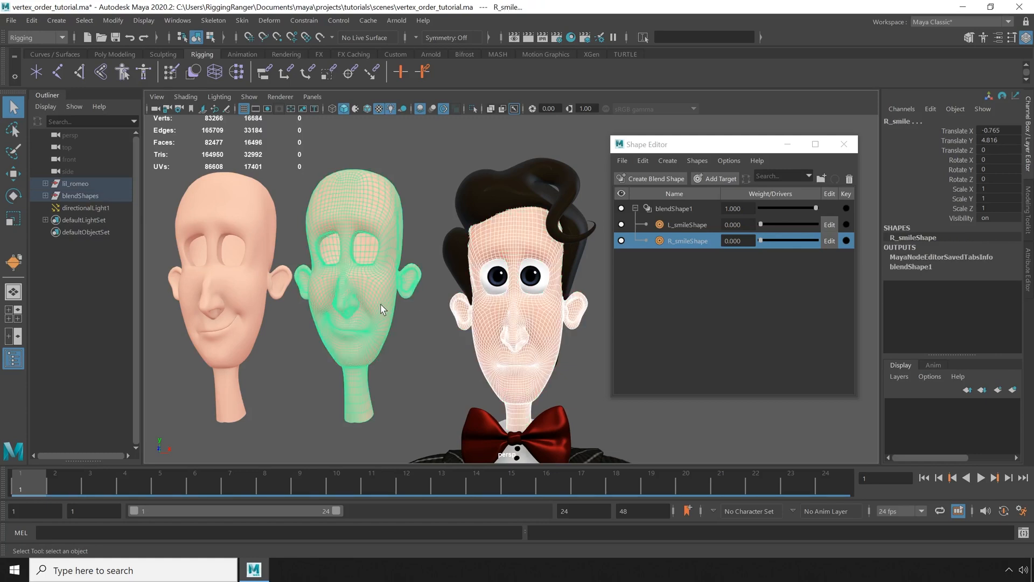
left_click(530, 325)
left_click(379, 304)
left_click(64, 38)
left_click(22, 52)
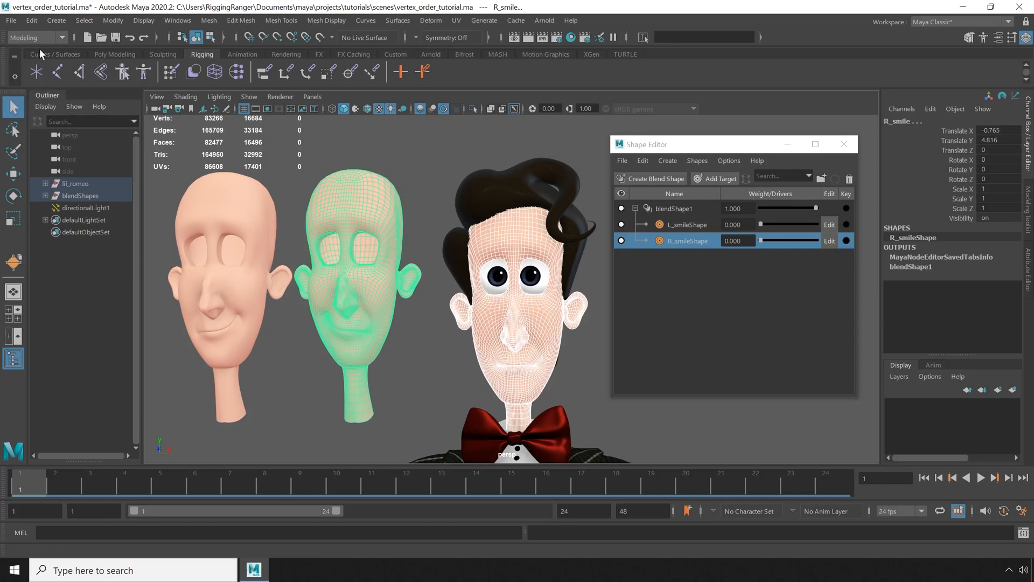
left_click(216, 21)
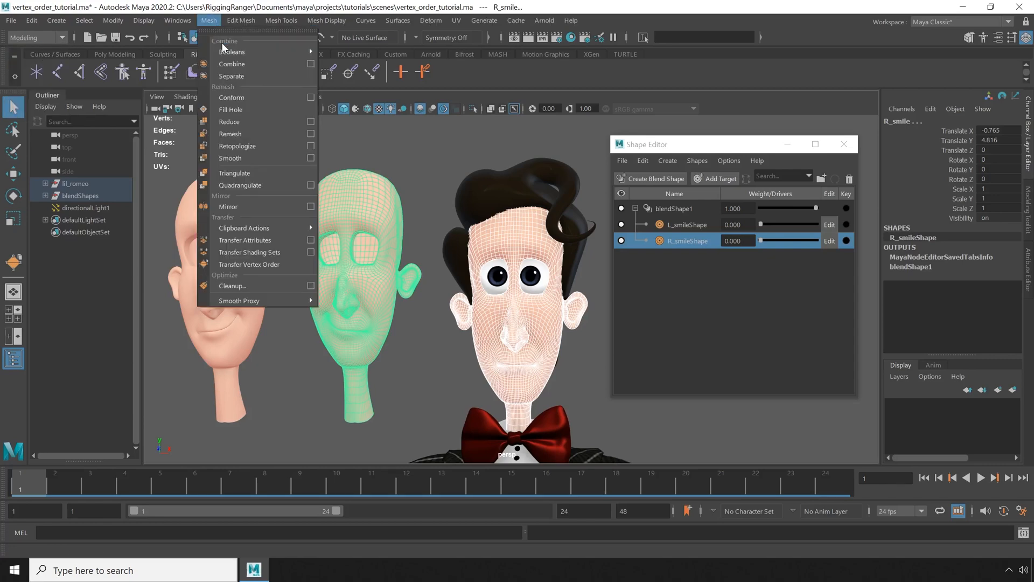
left_click(276, 264)
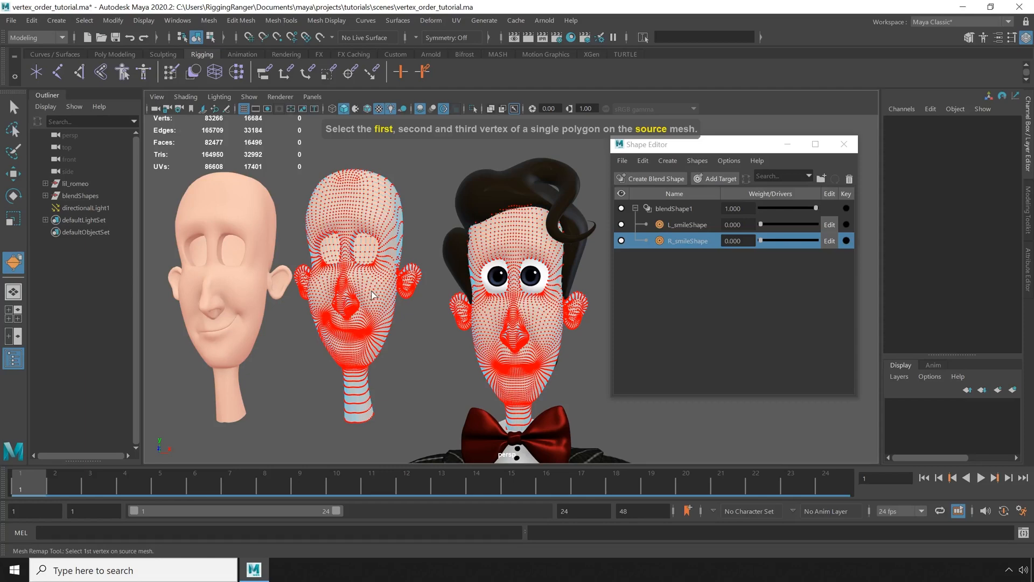
right_click_drag(450, 346, 543, 391, "alt")
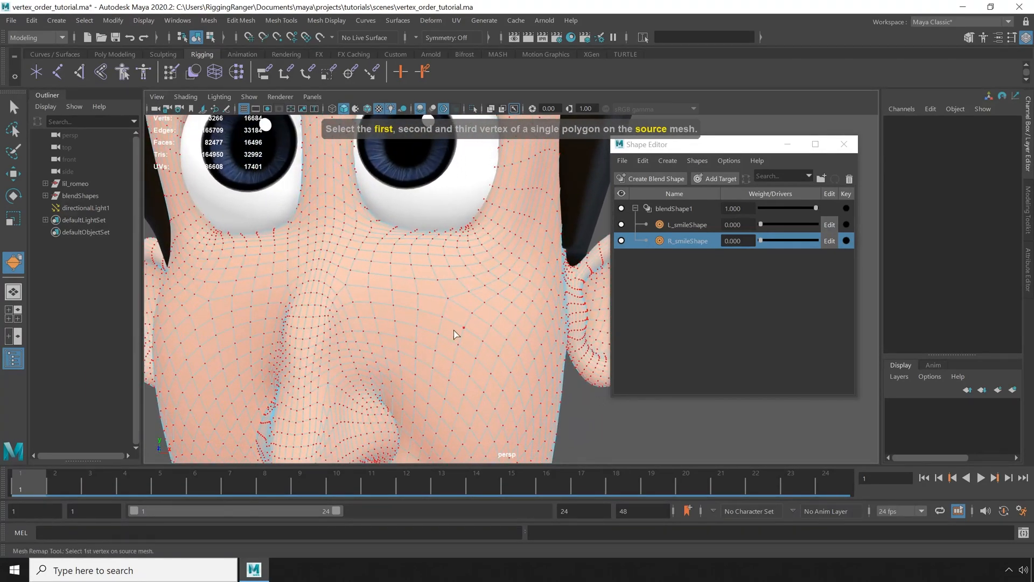
left_click(451, 299)
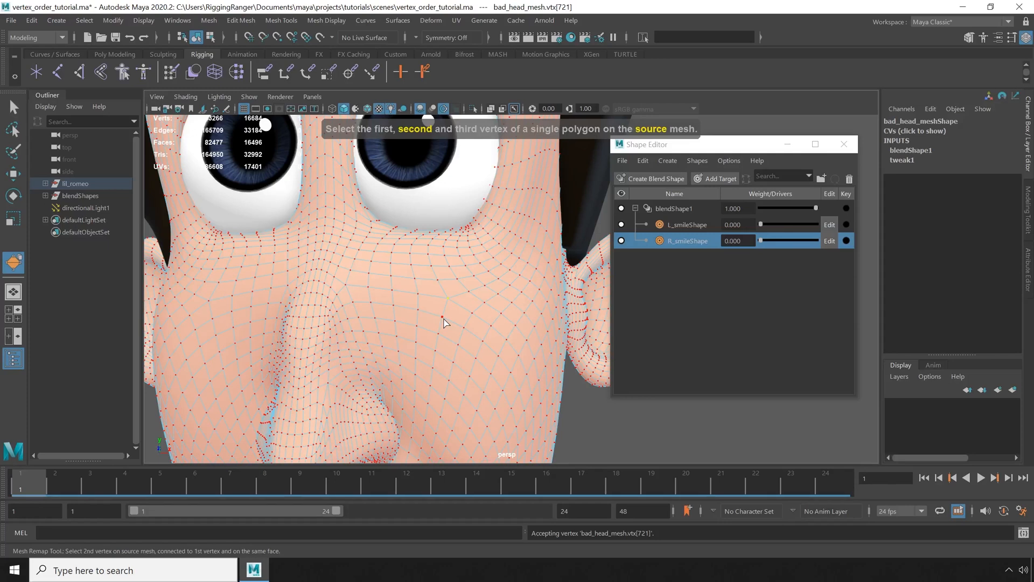
left_click(443, 317)
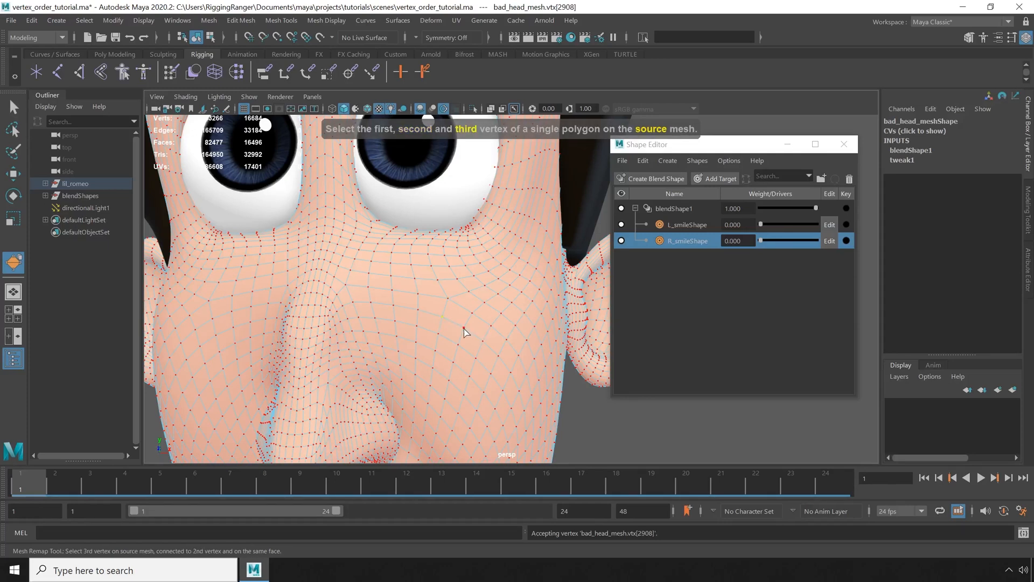
left_click(464, 328)
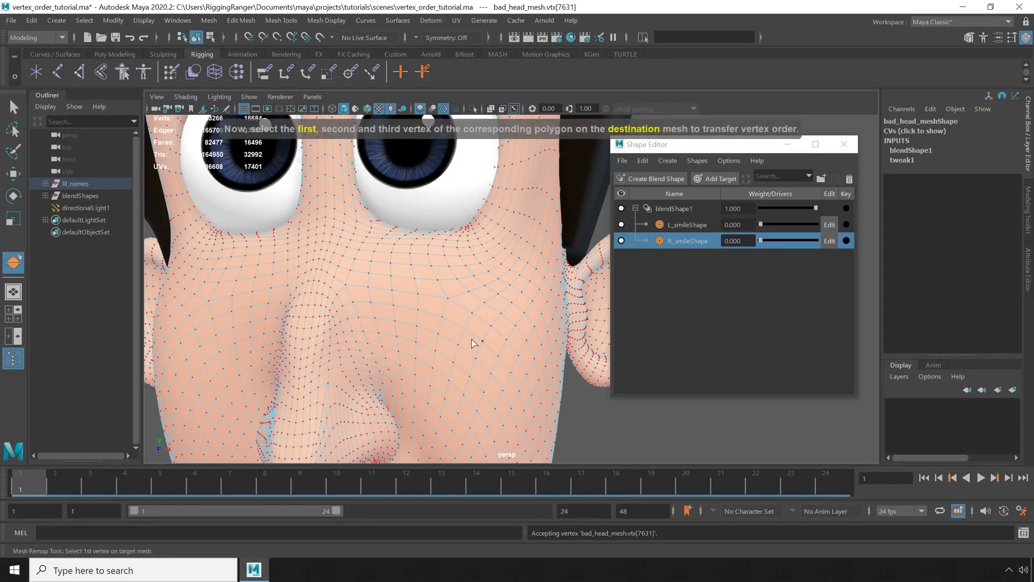
Step: Pick the three corresponding cheek vertices on the R_smile head, in the same order, to transfer the vertex order
right_click_drag(479, 345, 397, 331, "alt")
middle_click_drag(392, 325, 619, 345, "alt")
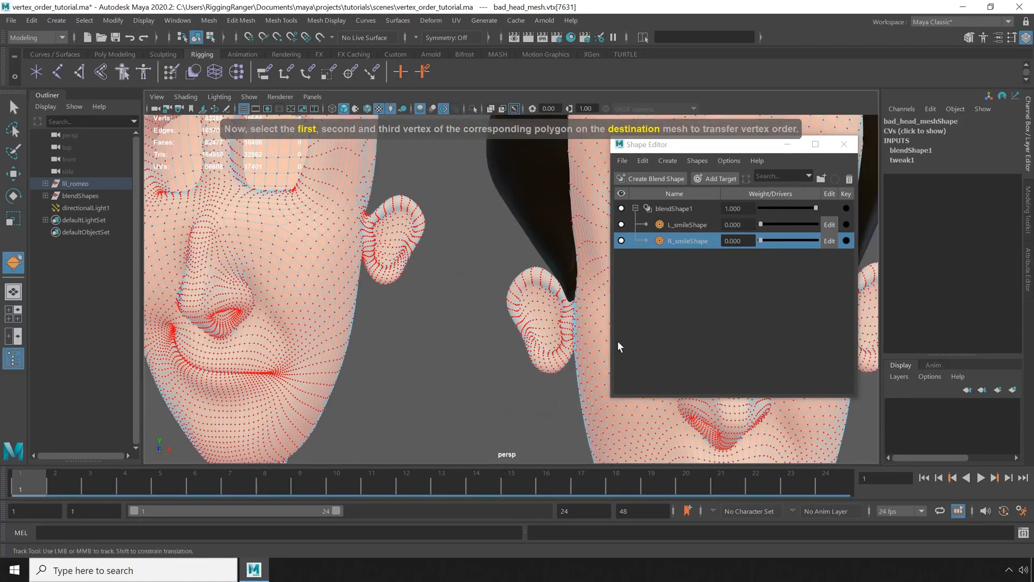
middle_click_drag(379, 343, 550, 377, "alt")
right_click_drag(462, 344, 658, 358, "alt")
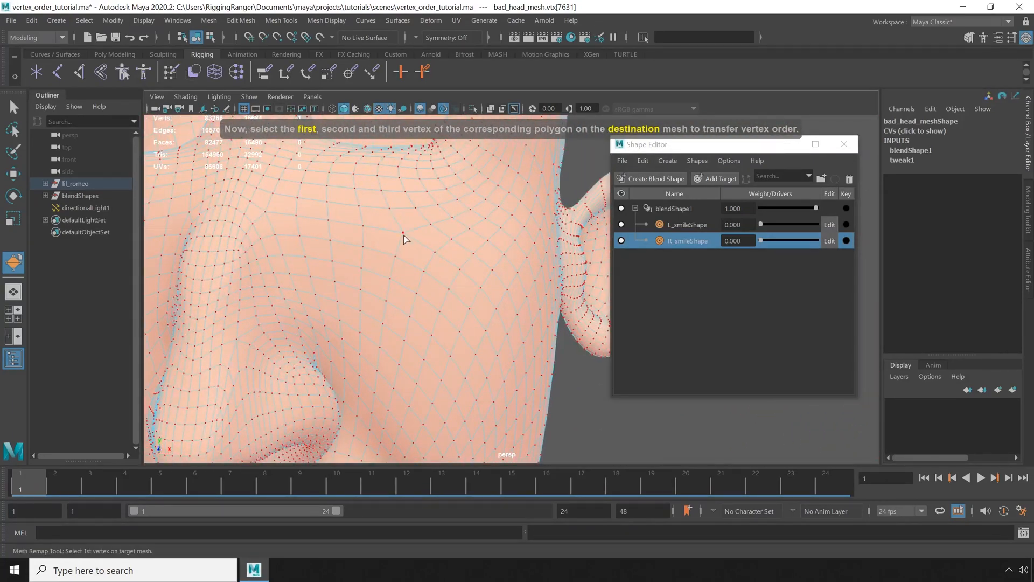
left_click(404, 234)
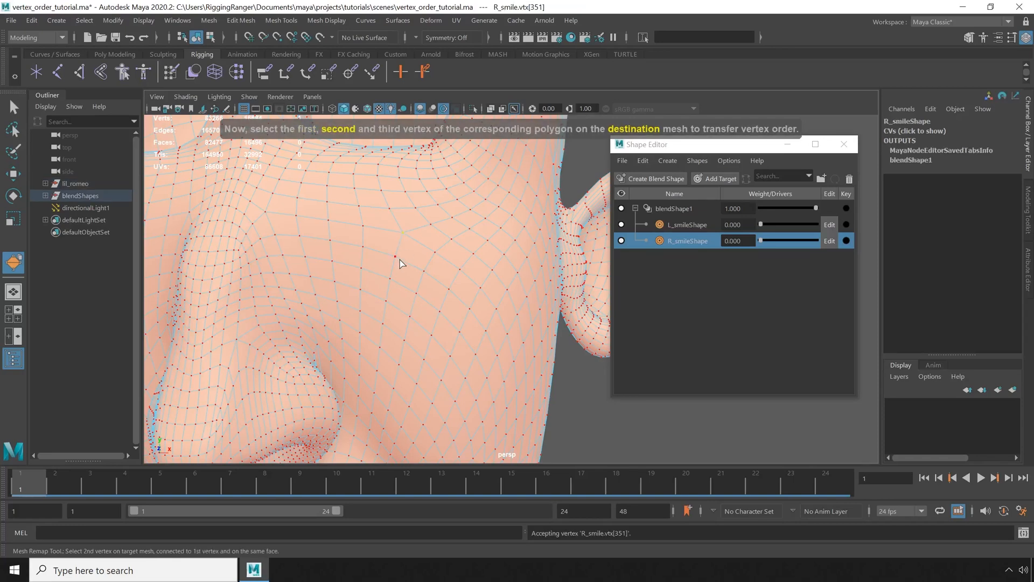
left_click(398, 258)
left_click(425, 272)
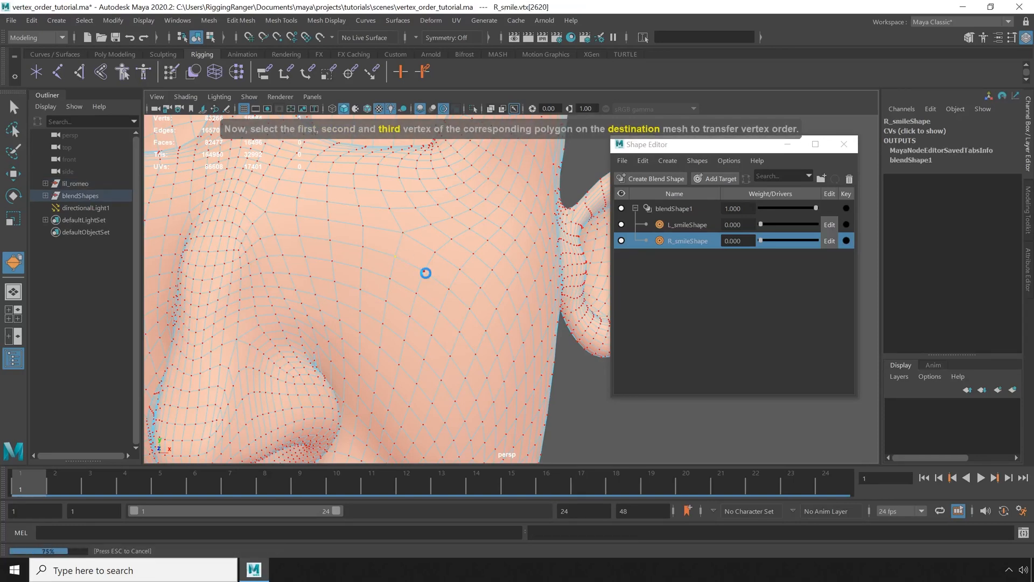
Step: Return the character's head mesh to object mode and clear the selection
scroll(452, 323, "down", 10)
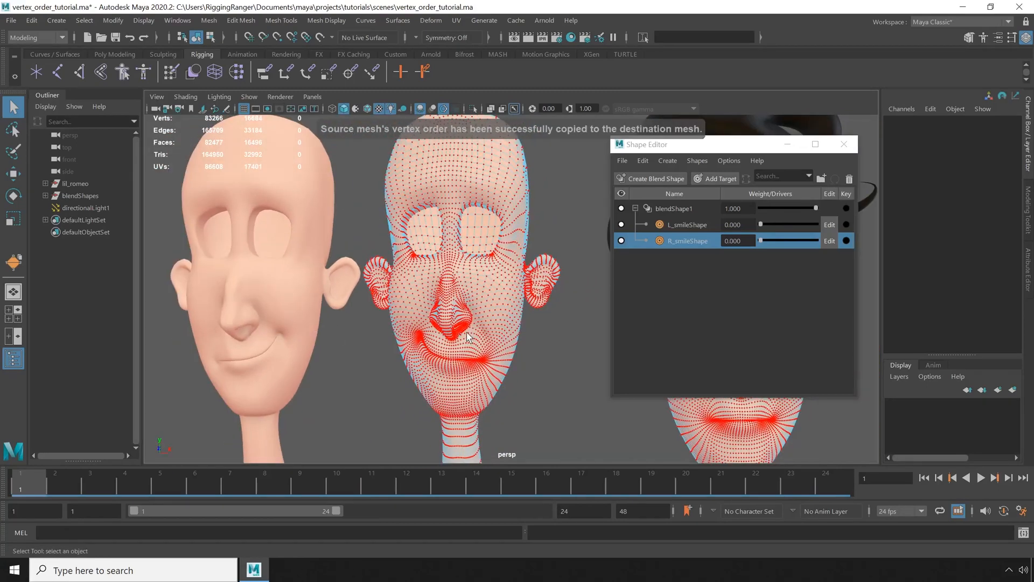
middle_click_drag(477, 325, 377, 292, "alt")
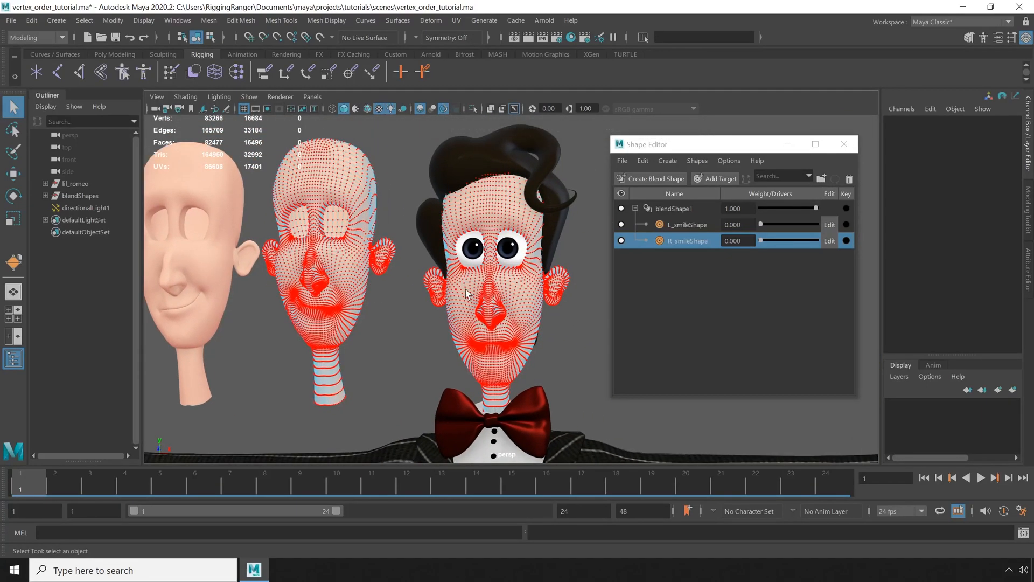
right_click(513, 288)
right_click_drag(513, 287, 571, 223)
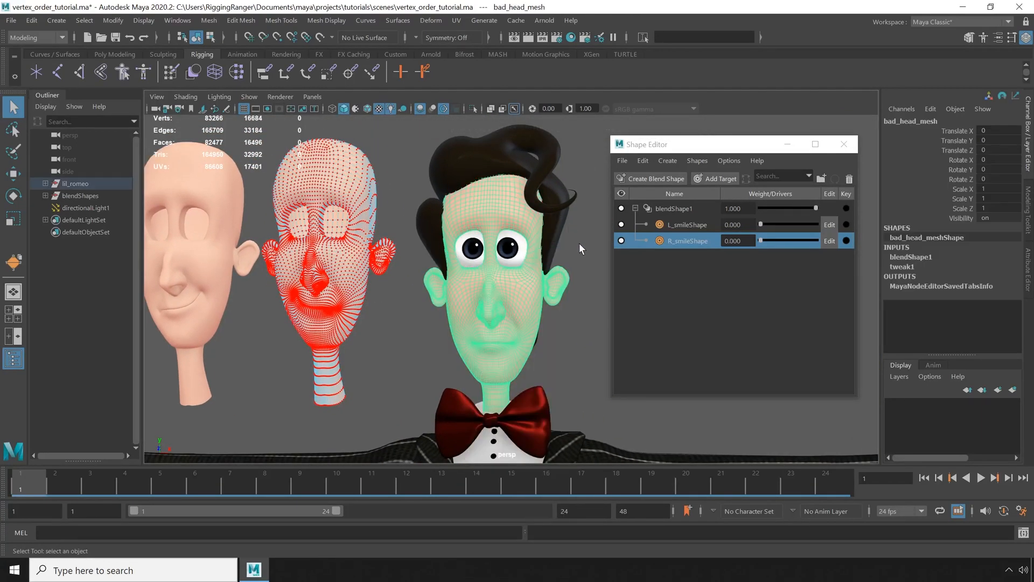
left_click(580, 244)
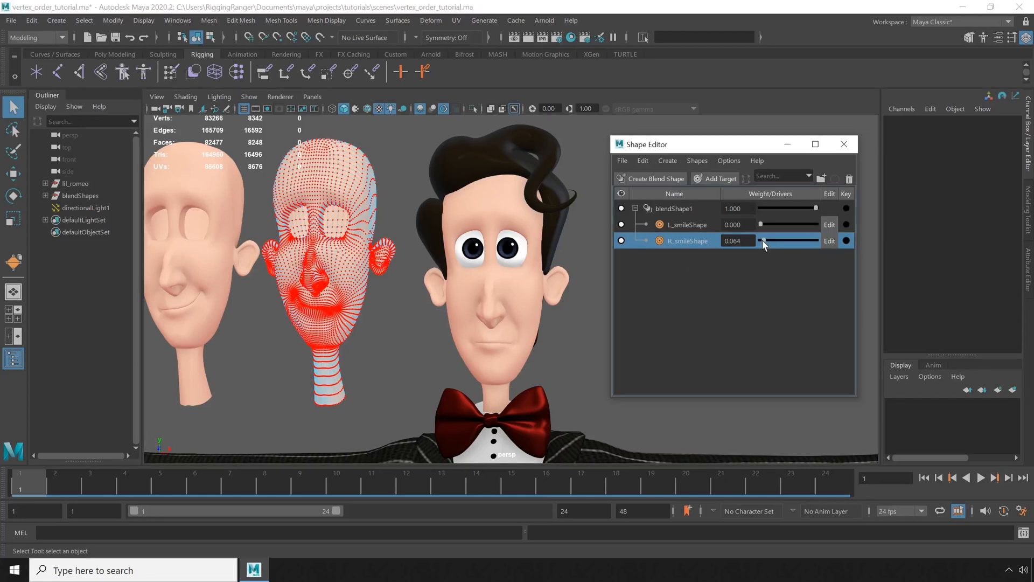
Step: Test the R_smileShape weight, return it to 0, and put the R_smile head back in object mode
left_click_drag(762, 240, 741, 224)
right_click_drag(345, 293, 384, 219)
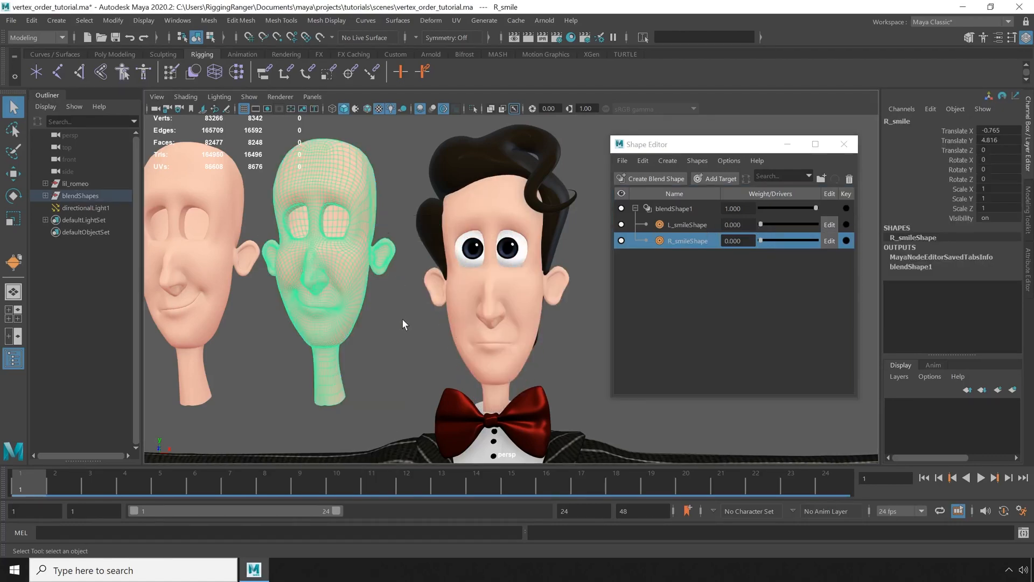
left_click(402, 319)
Step: Start Transfer Vertex Order from the character's head to the L_smile head, picking the same three source cheek vertices
left_click(515, 314)
left_click(213, 285, "shift")
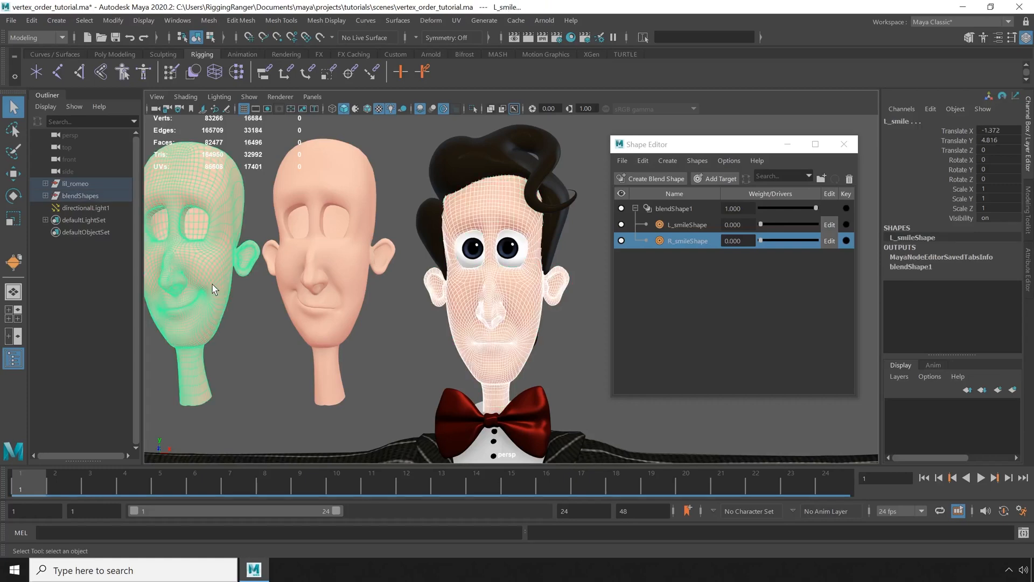
middle_click_drag(253, 281, 274, 295, "alt")
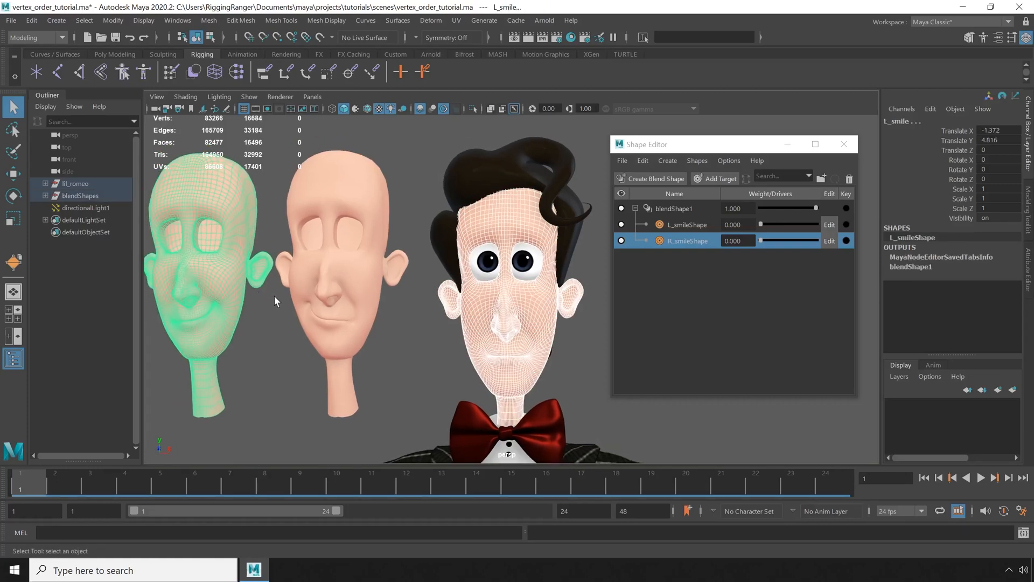
left_click(211, 21)
left_click(249, 264)
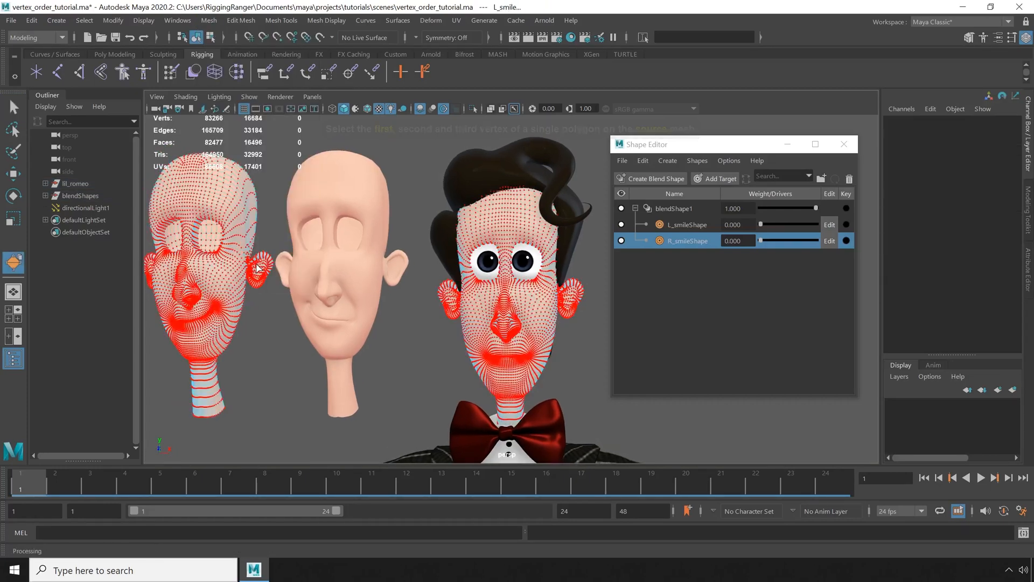
scroll(479, 315, "up", 6)
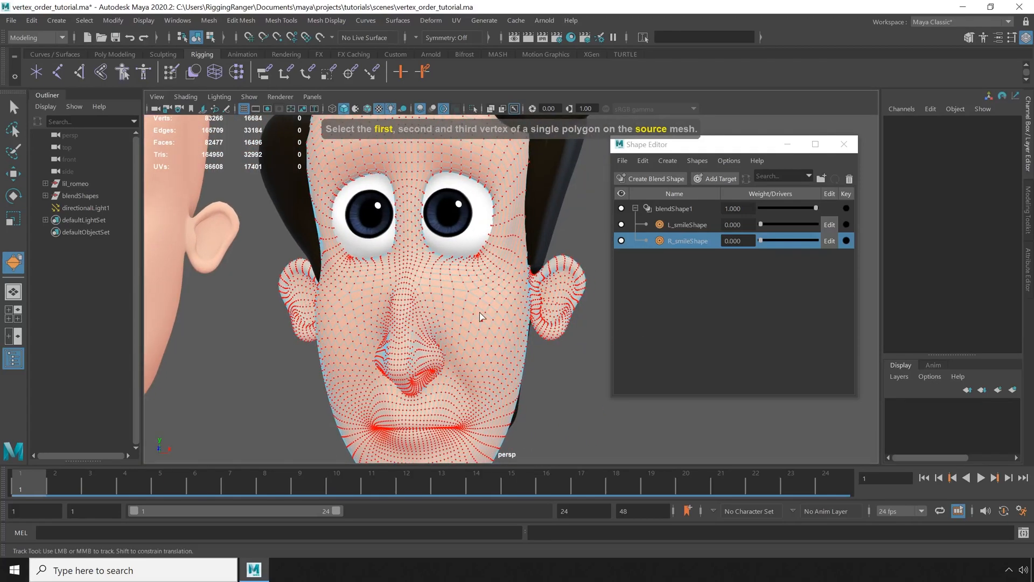
left_click(471, 294)
left_click(464, 300)
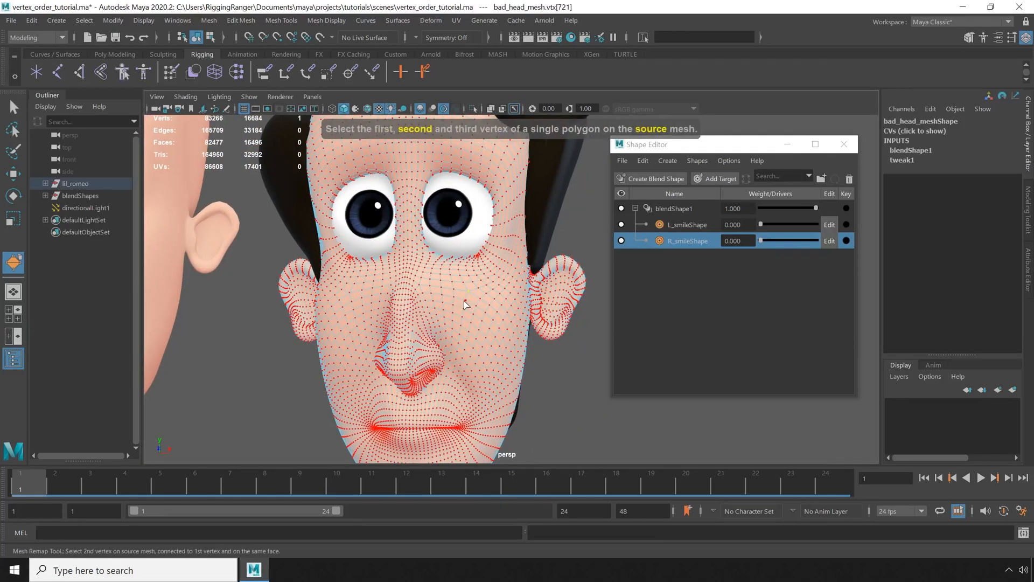
left_click(476, 306)
Step: Pick the three matching cheek vertices on the L_smile head, in the same order, to transfer the vertex order
middle_click_drag(355, 309, 434, 307, "alt")
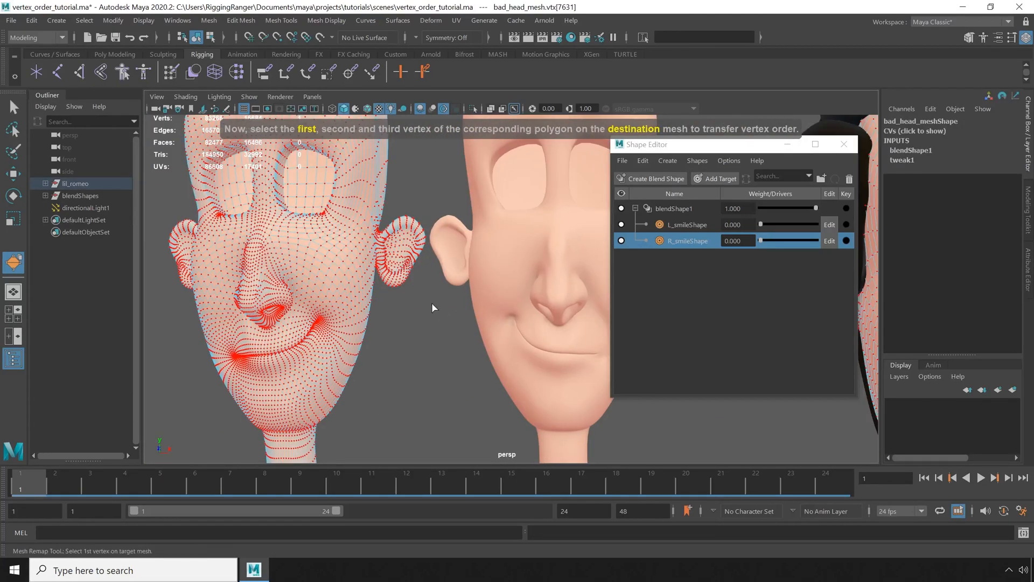
scroll(328, 292, "up", 4)
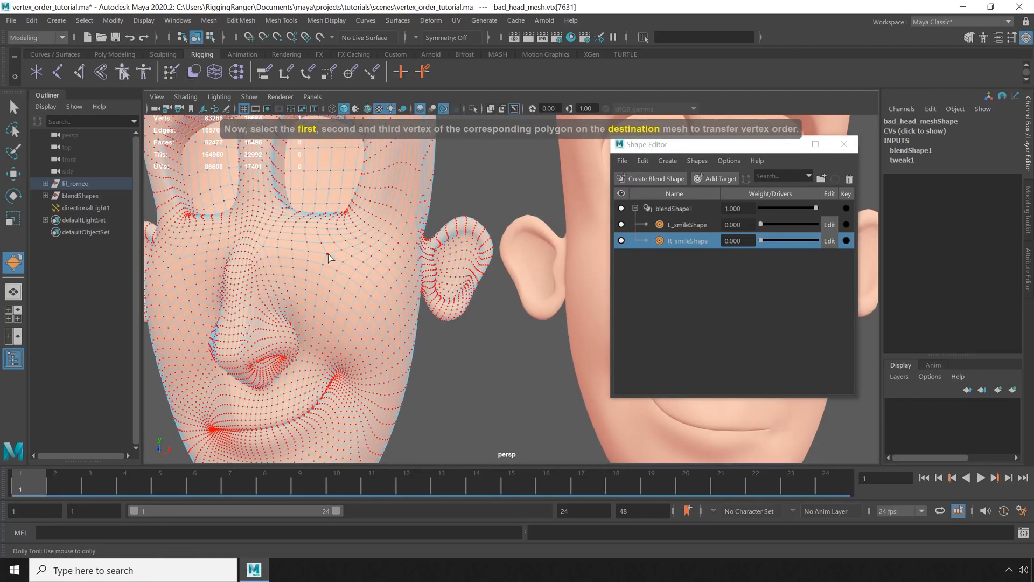
left_click(326, 264)
left_click(327, 268)
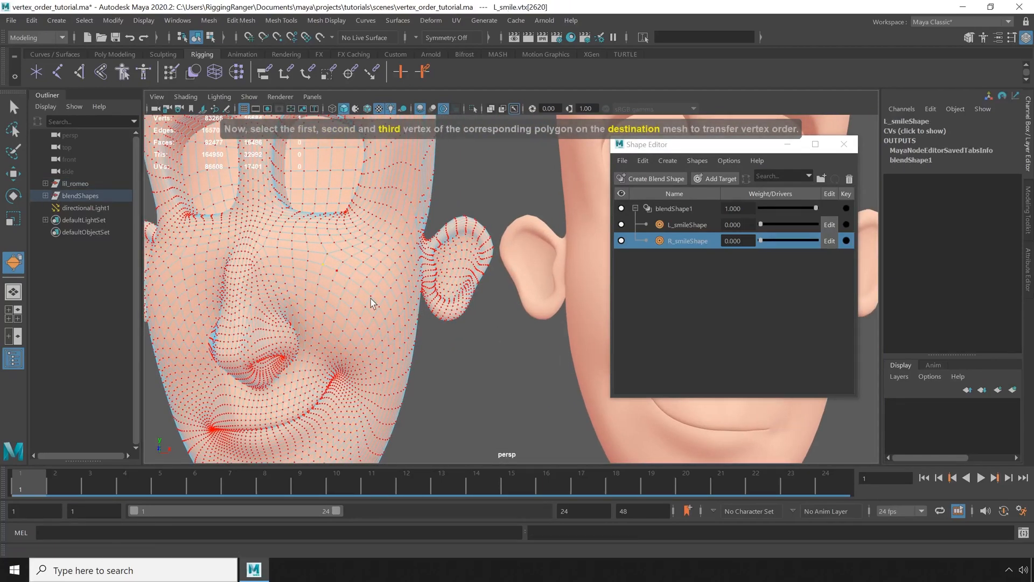
left_click(334, 270)
Step: Return the L_smile head and the character's head to object mode and deselect everything
scroll(480, 323, "down", 6)
right_click_drag(432, 241, 485, 224)
middle_click_drag(474, 237, 215, 254, "alt")
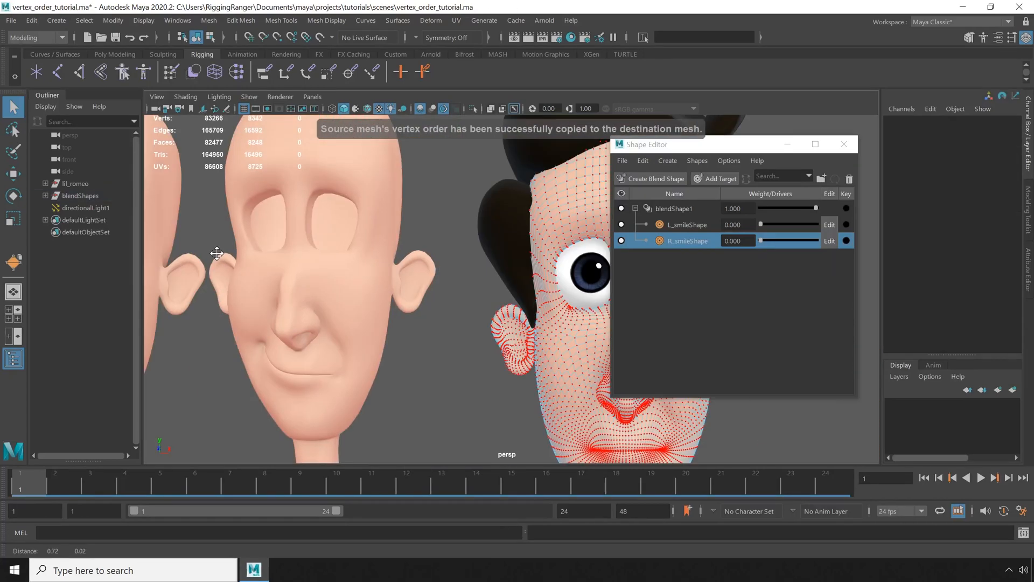
scroll(476, 243, "down", 4)
right_click_drag(546, 247, 587, 229)
middle_click_drag(587, 229, 504, 172, "alt")
left_click(584, 250)
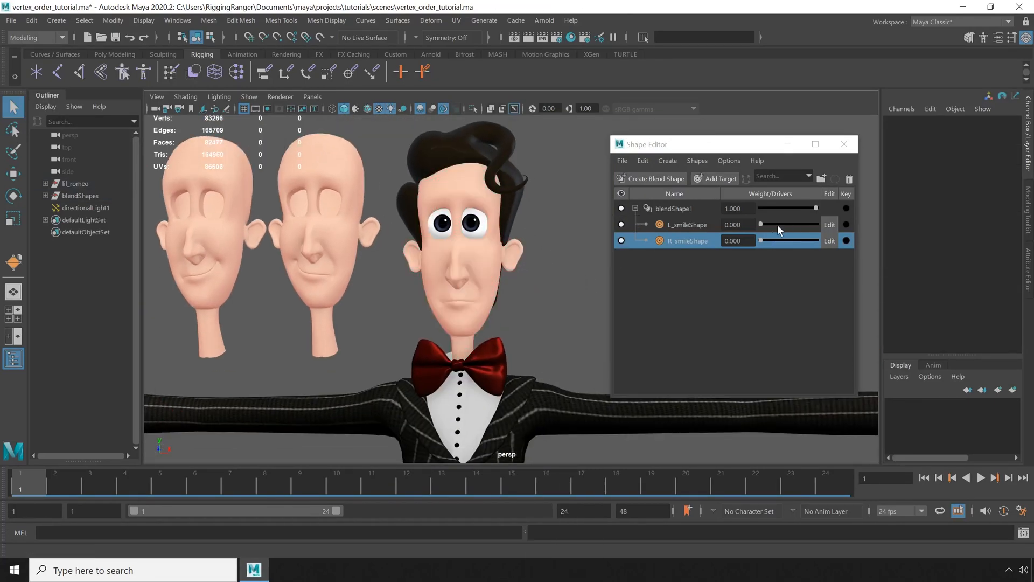
Step: Set the L_smileShape and R_smileShape blend shape weights to 1.000
left_click_drag(760, 225, 852, 221)
left_click_drag(766, 244, 898, 243)
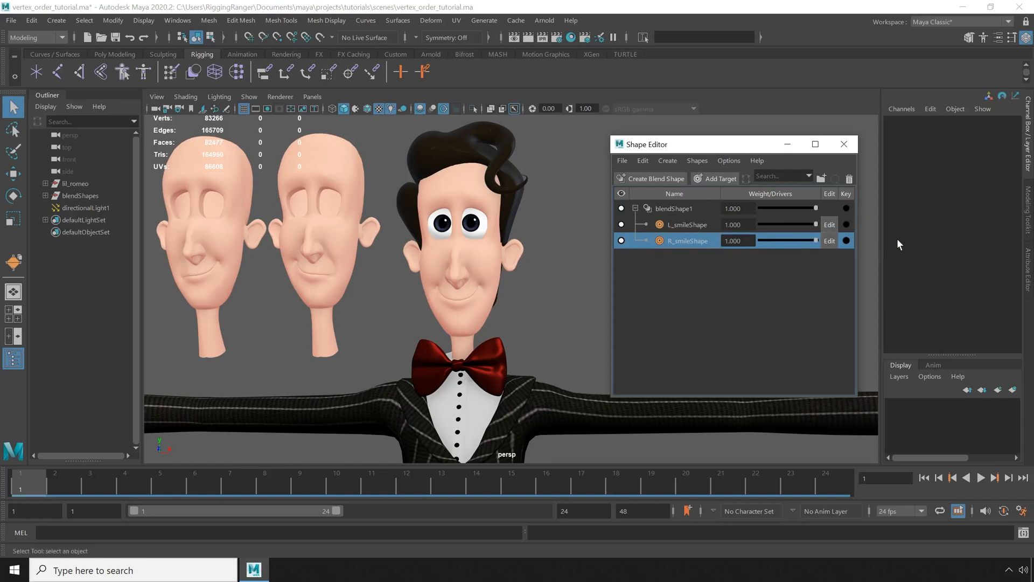
scroll(569, 312, "up", 6)
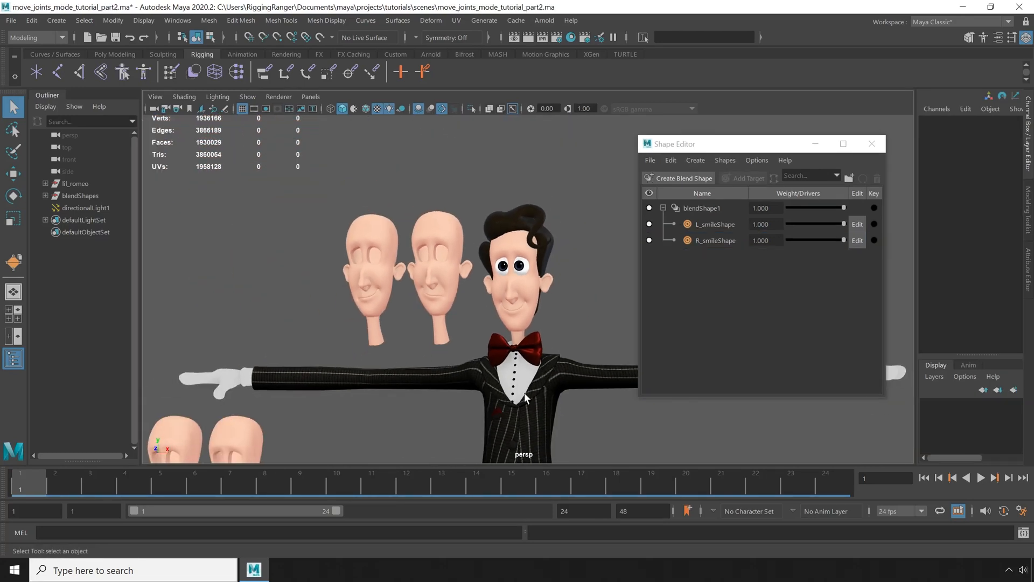
scroll(542, 326, "down", 4)
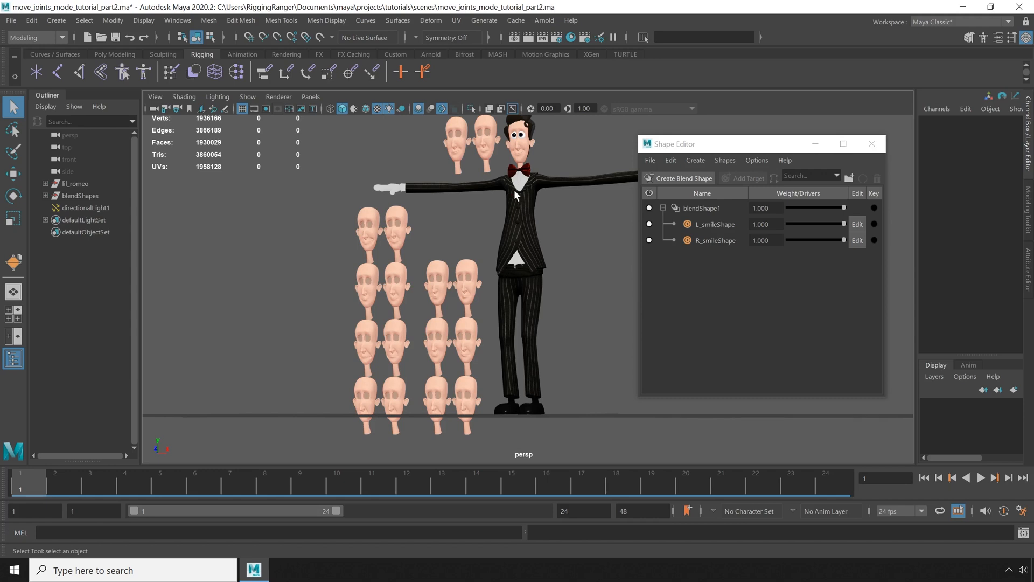
middle_click_drag(515, 195, 478, 329, "alt")
right_click_drag(478, 328, 622, 356, "alt")
middle_click_drag(498, 362, 585, 305, "alt")
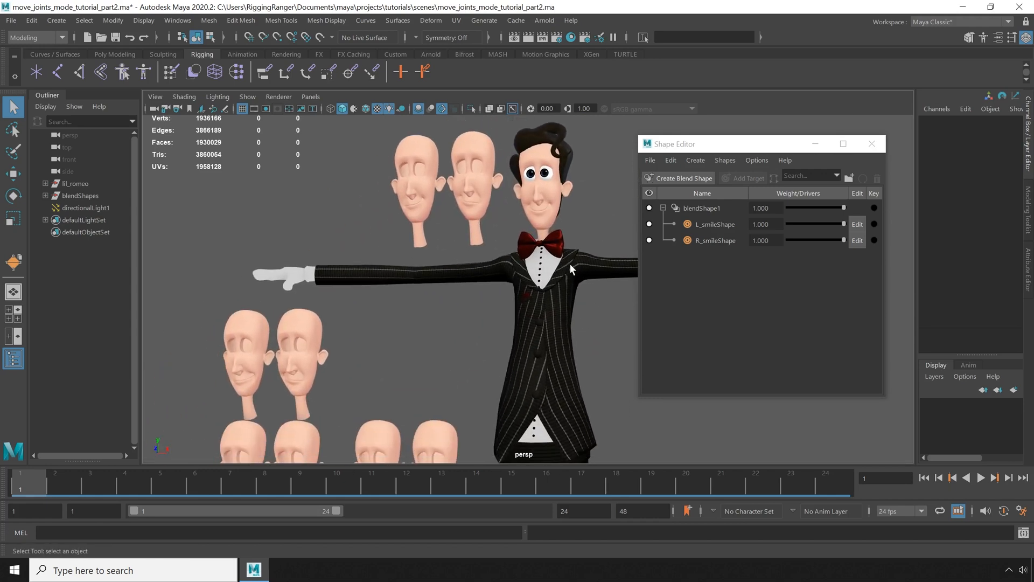
middle_click_drag(570, 263, 613, 300, "alt")
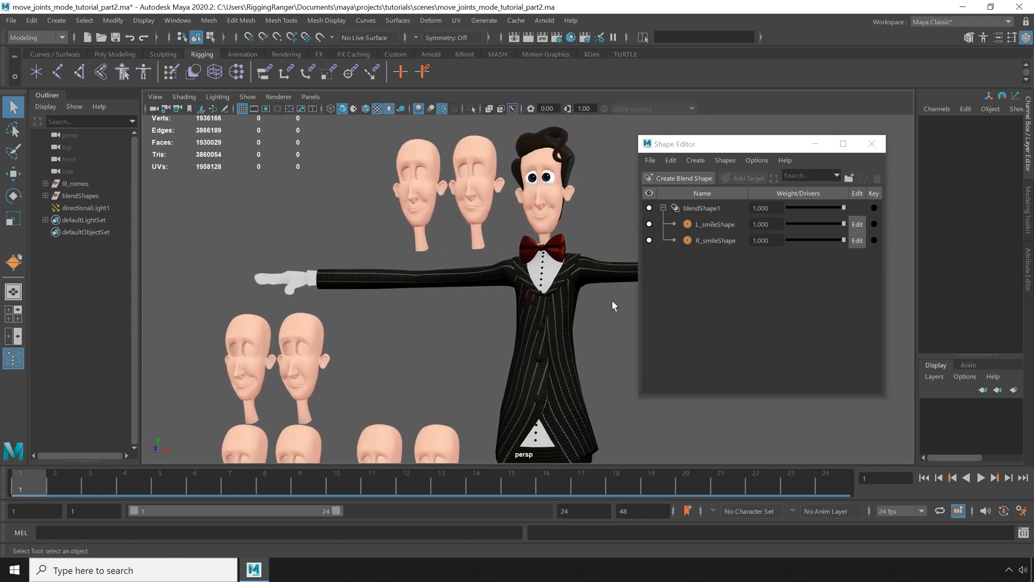
Step: Open the Script Editor and examine the source and target vertices of the last meshRemap command in the history
left_click(1023, 534)
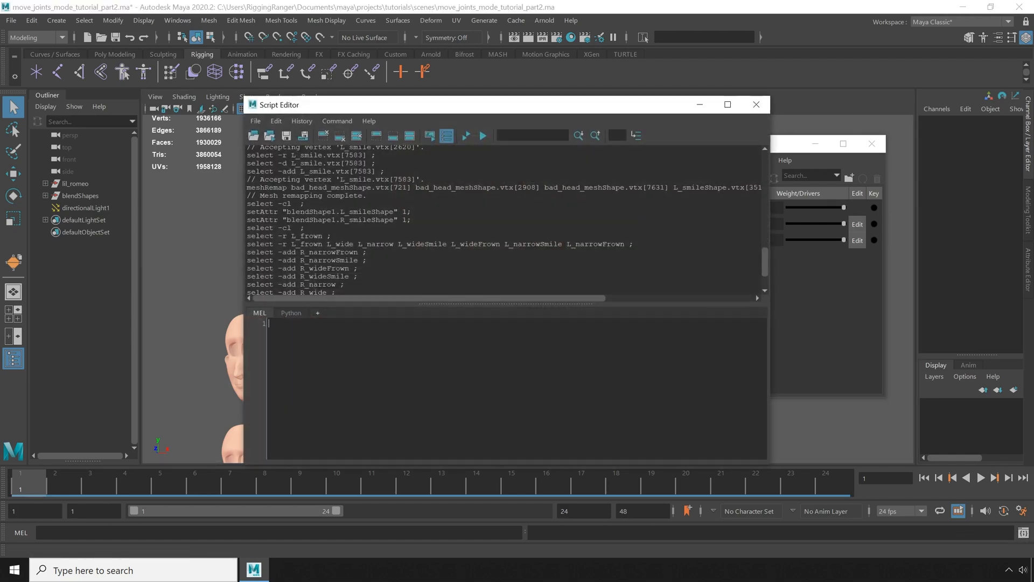
scroll(506, 221, "down", 1)
scroll(505, 221, "up", 2)
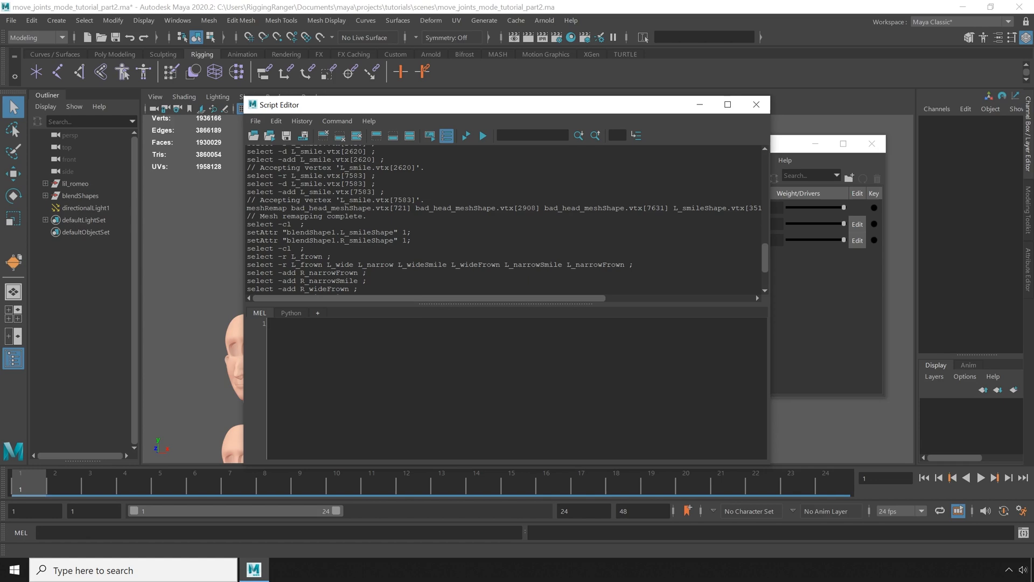
left_click_drag(247, 208, 291, 208)
double_click(331, 208)
double_click(456, 209)
double_click(656, 209)
double_click(700, 209)
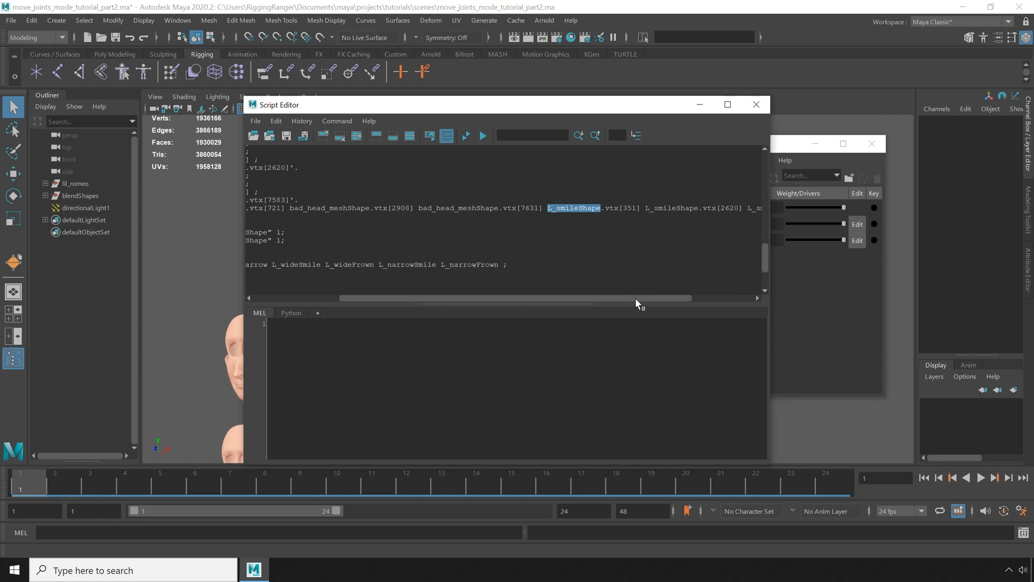
left_click_drag(635, 298, 713, 298)
double_click(582, 209)
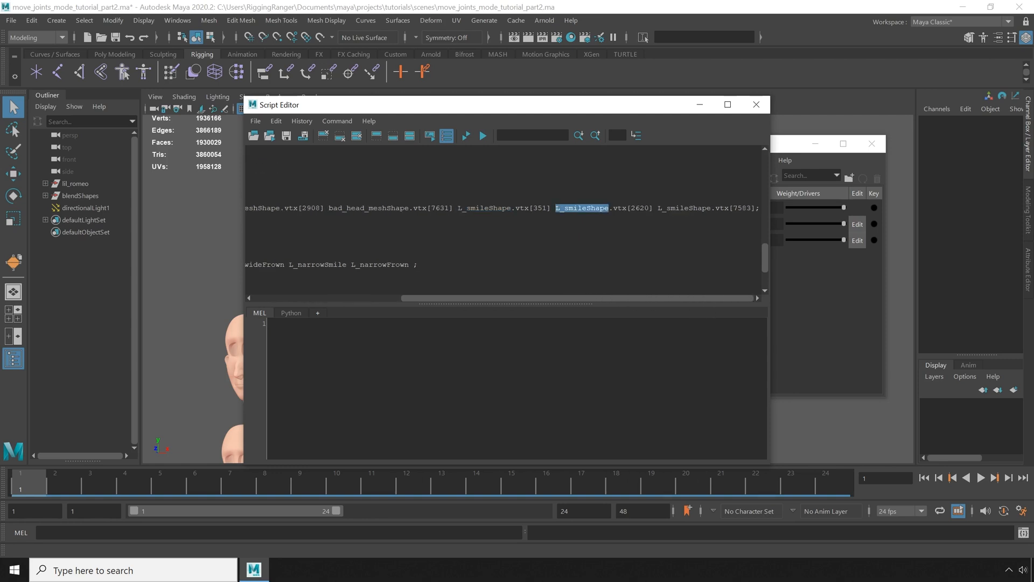
double_click(684, 209)
left_click_drag(621, 299, 472, 299)
Step: Copy the meshRemap command from the history into the Python script as a quoted string assigned to origCommand
triple_click(373, 209)
key("ctrl+c")
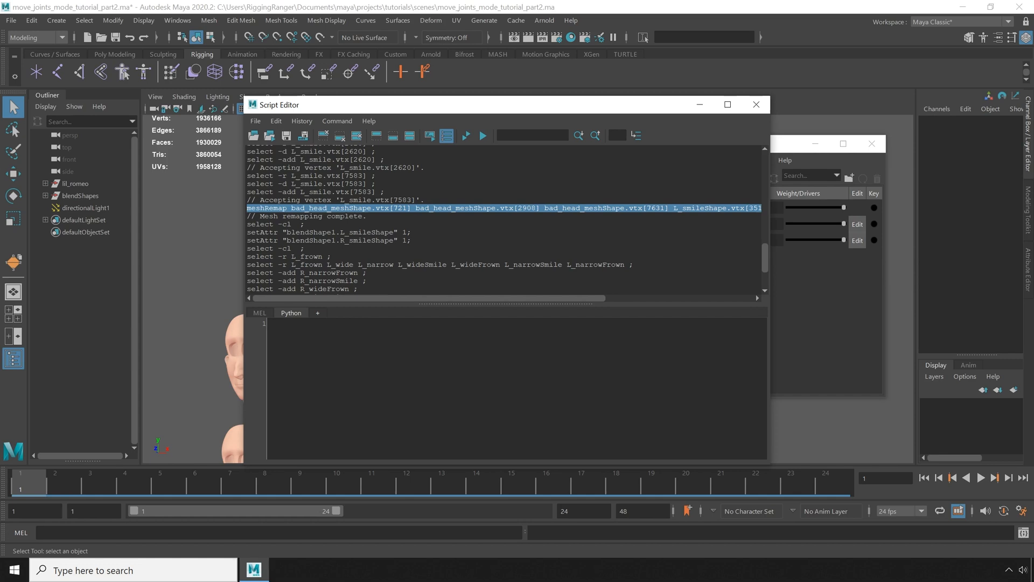
type("rigCommand = '")
key("ctrl+v")
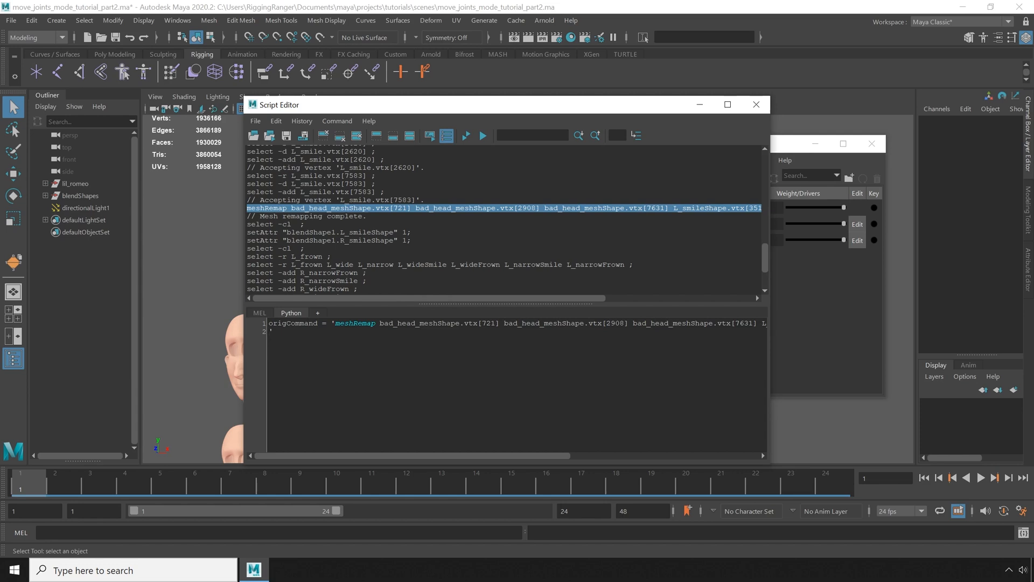
key("BackSpace")
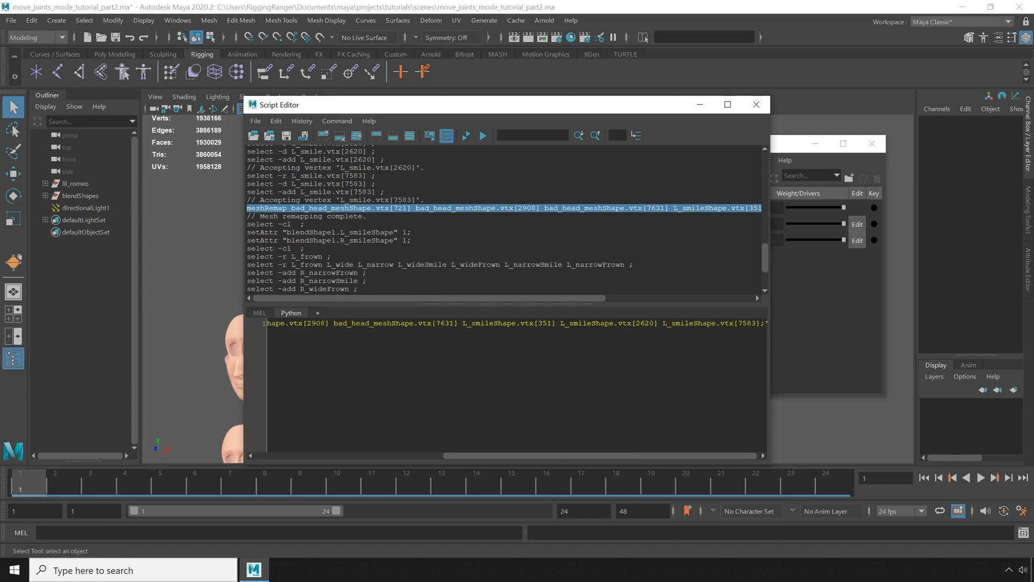
left_click_drag(612, 456, 357, 452)
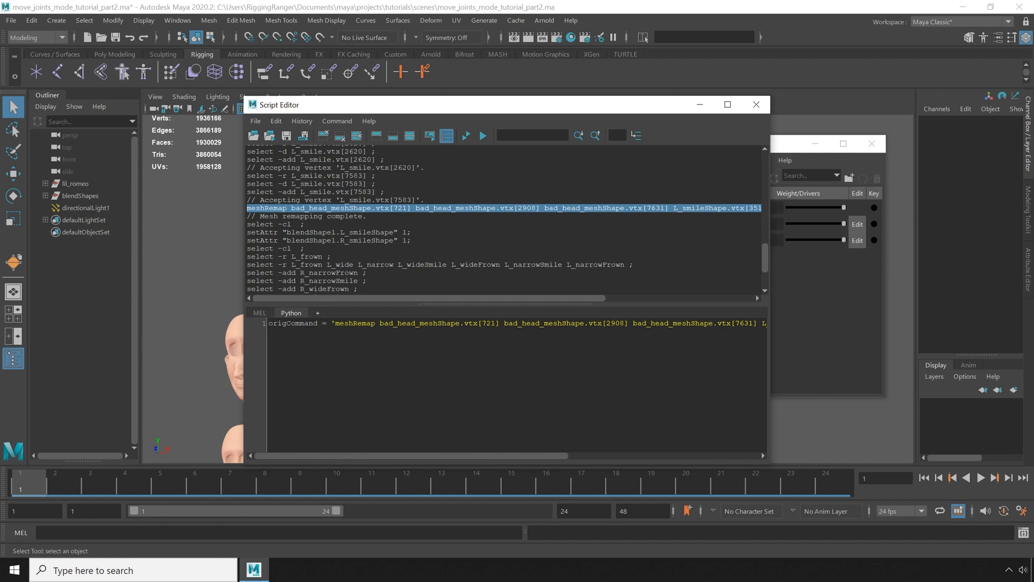
Step: Add the lines import maya.cmds as cmds and import maya.mel as mel above origCommand
key("Return")
key("Return")
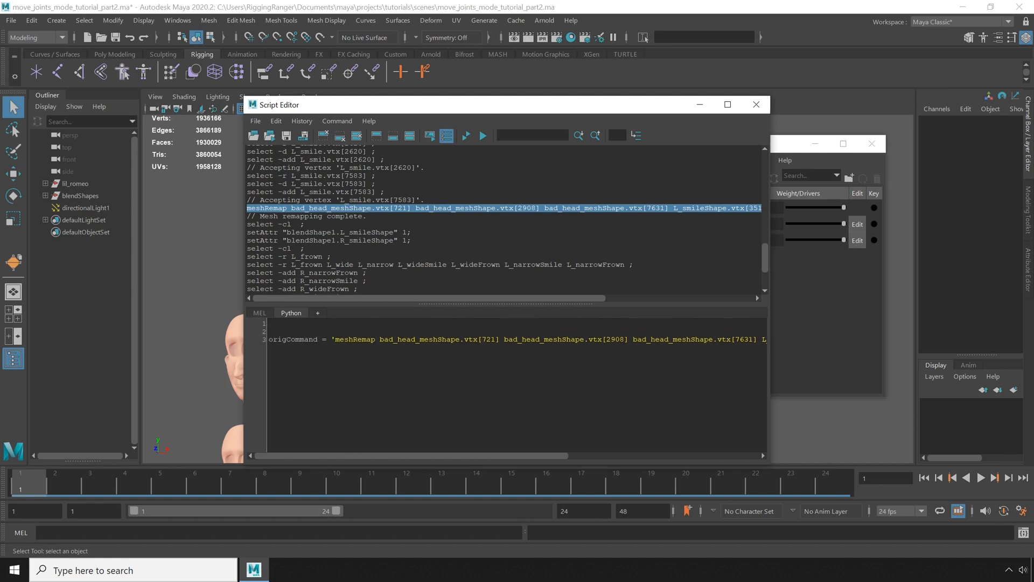
type("import maya.cmds as")
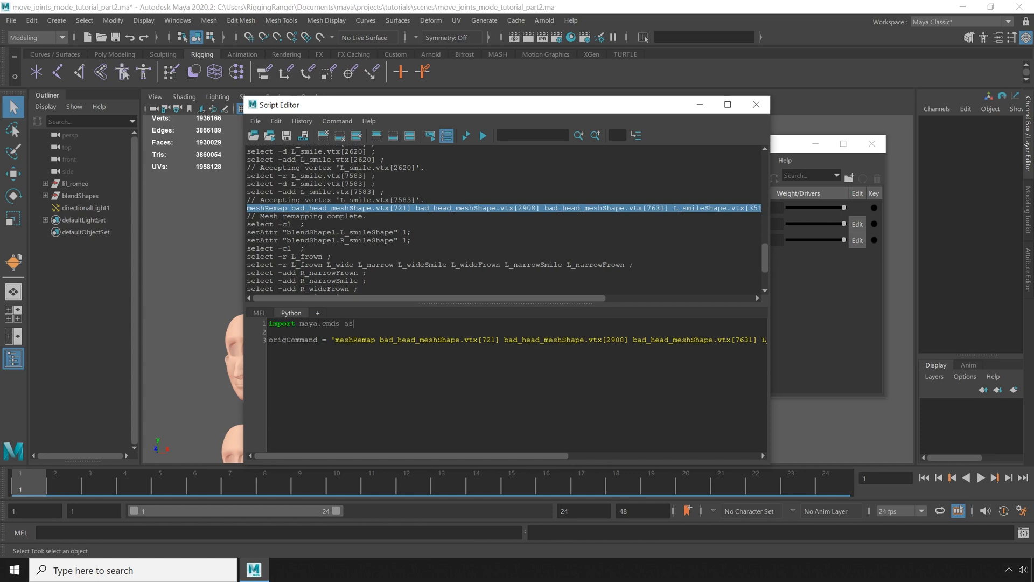
type(" cmds")
key("Return")
type("im")
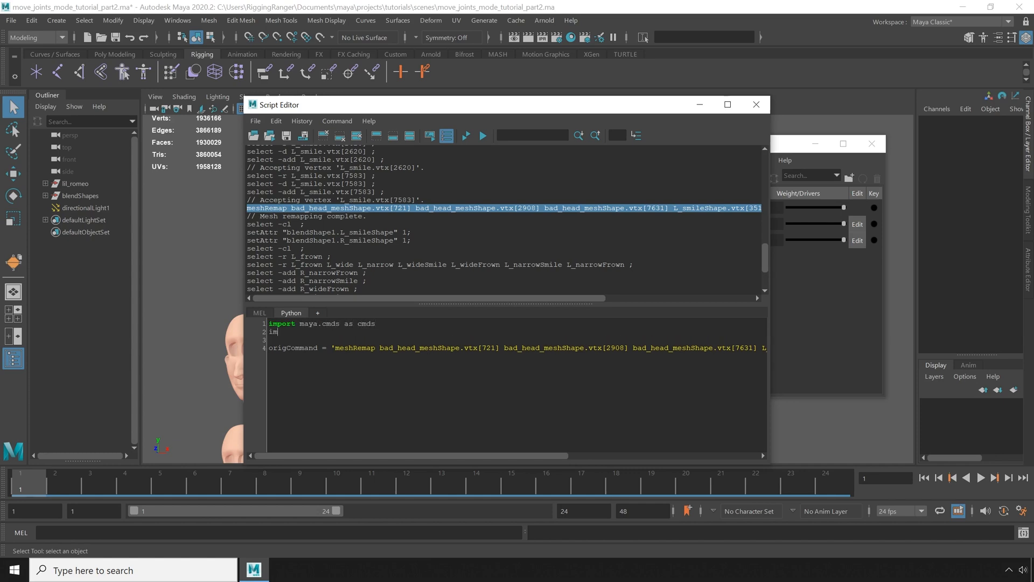
type("port maya.mel as mel")
Step: Below origCommand, add a loop over the selected objects: for obj in cmds.ls(selection=True):
key("End")
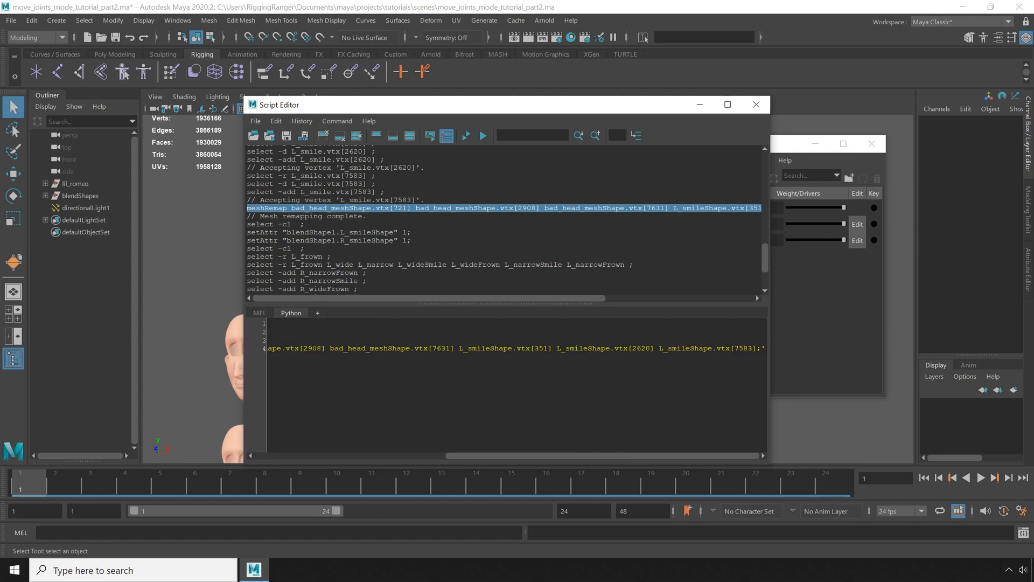
key("Return")
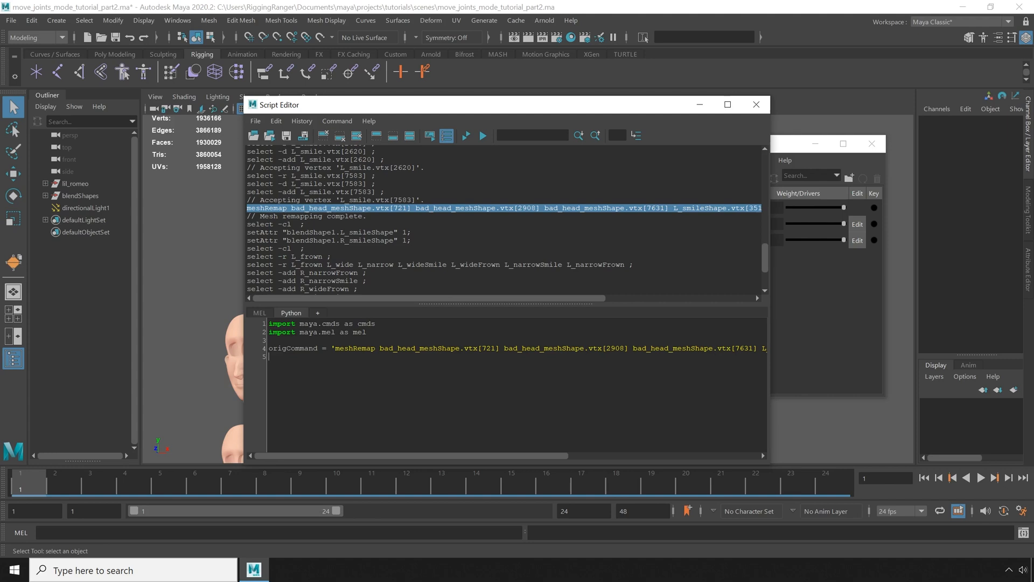
type("for obj in ")
type("cmds.")
type("ls(selection=")
type("True")
type("):     ")
type("new")
type("Command")
type(" =")
type(" origComma")
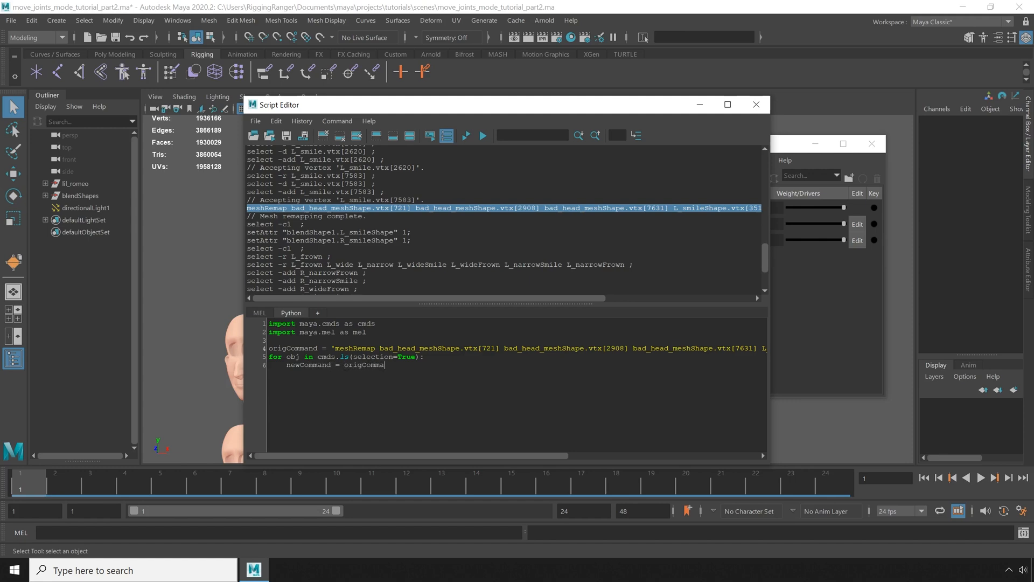
type("nd.replace(")
Step: Complete the replace call with 'L_smileShape', copied from the origCommand string, as the search text and obj as its replacement
left_click_drag(399, 455, 591, 456)
left_click_drag(712, 348, 658, 348)
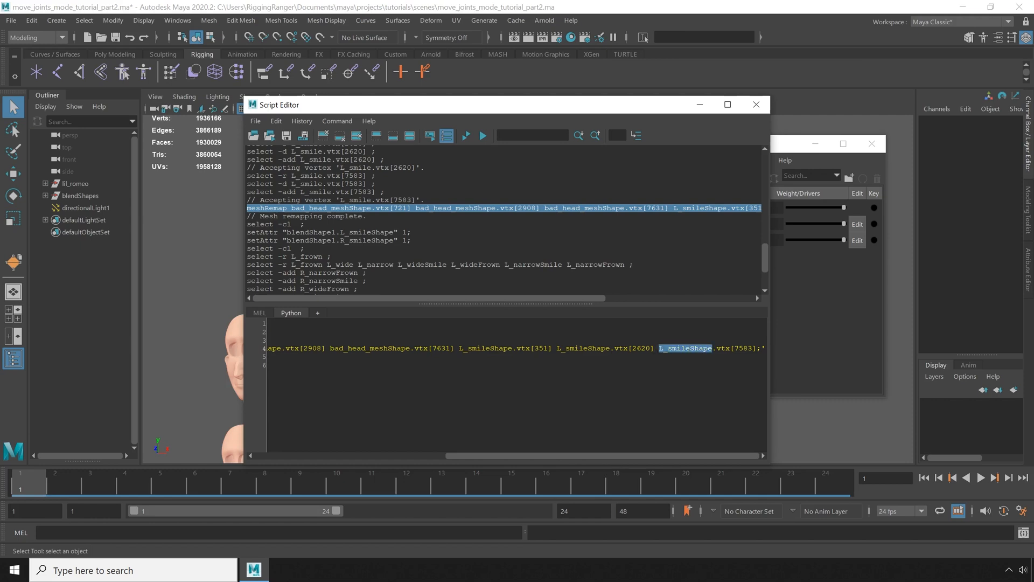
right_click(690, 348)
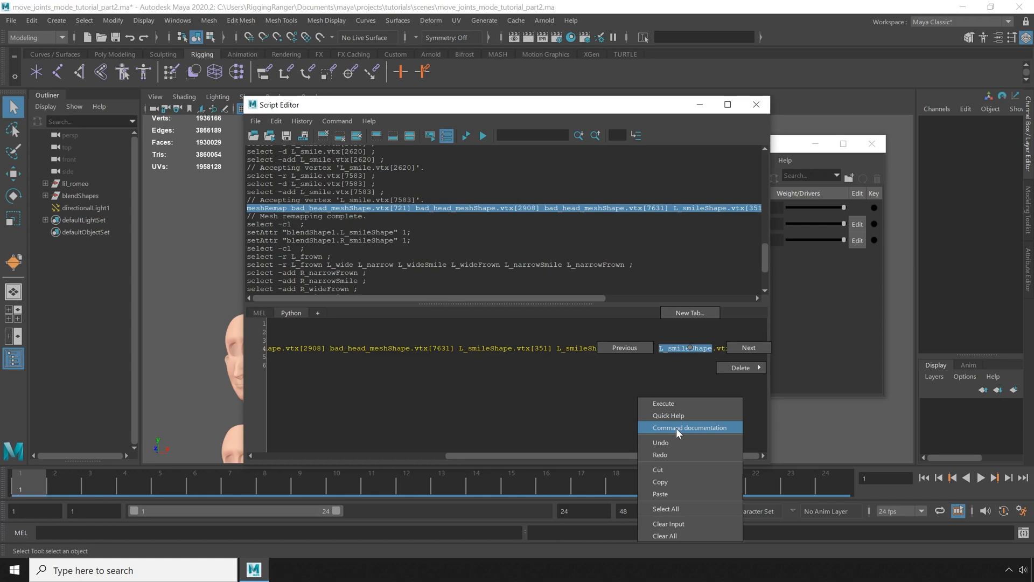
left_click(681, 479)
left_click_drag(650, 456, 430, 456)
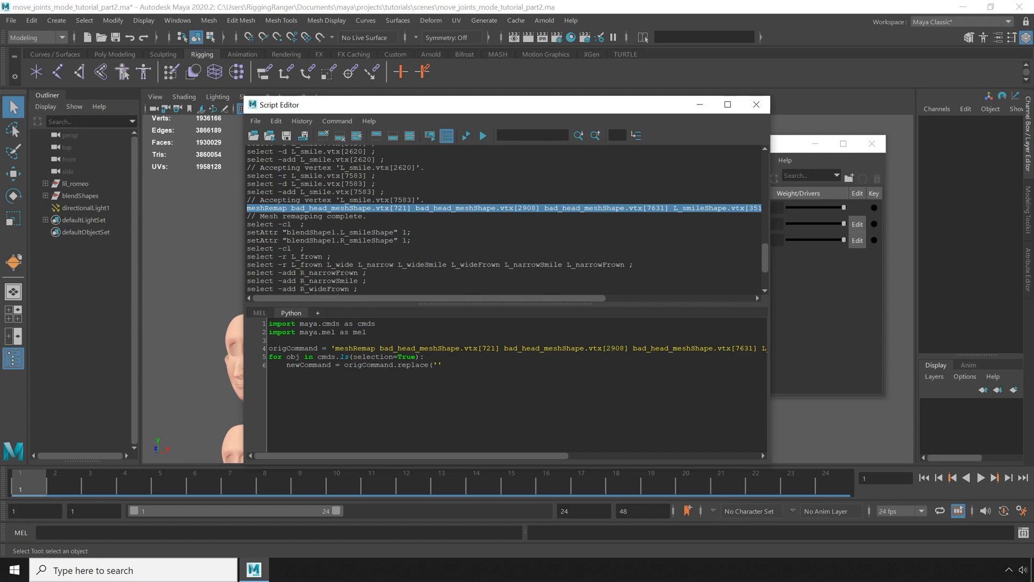
right_click(383, 413)
left_click(429, 510)
key("Right")
type(", obj)     ")
type("mel.eva")
type("l(newComma")
type("nd")
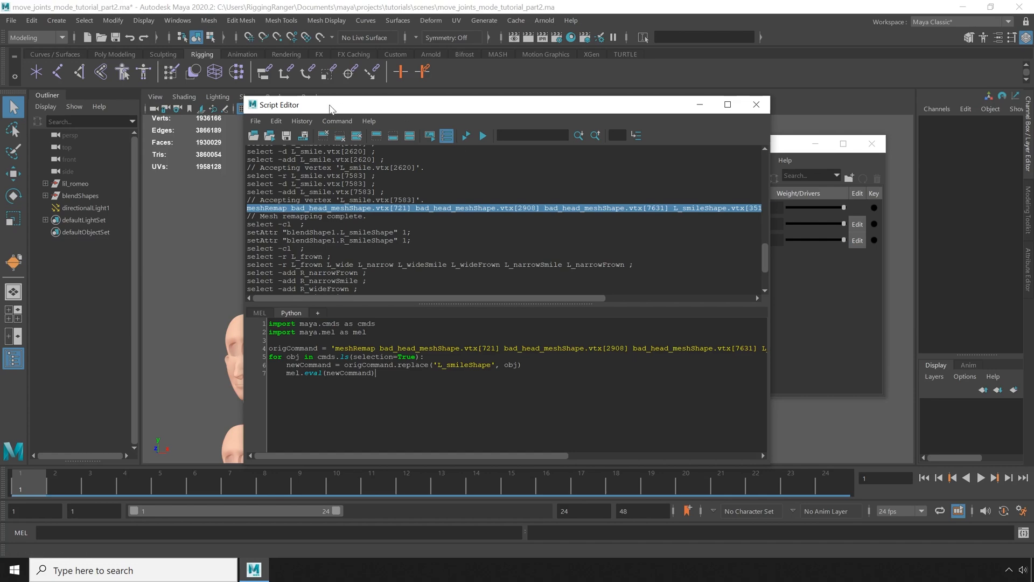
Step: Dock the Script Editor and the Shape Editor side by side next to the viewport and adjust their widths
left_click_drag(330, 109, 916, 172)
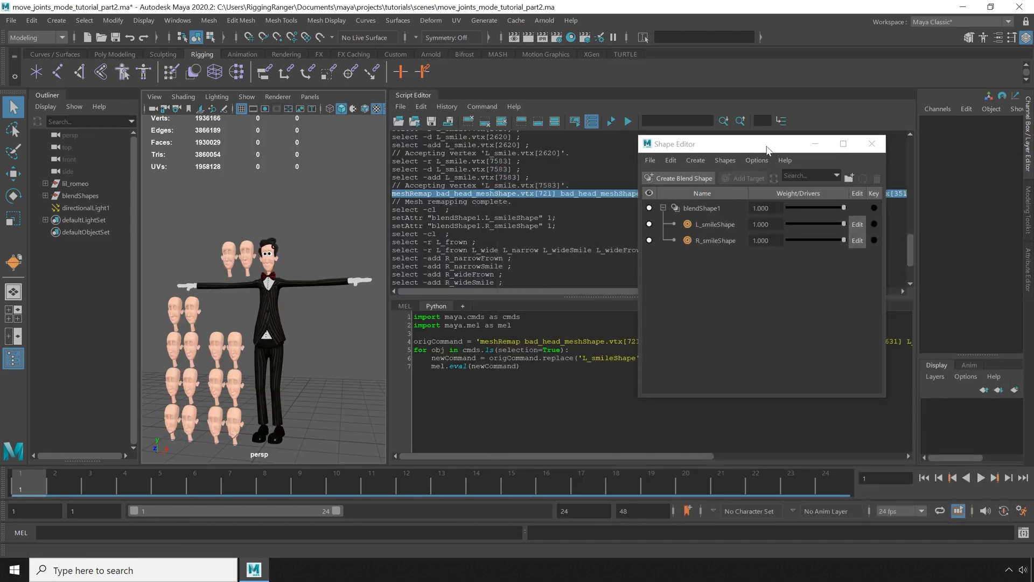
left_click_drag(769, 153, 649, 175)
left_click_drag(850, 227, 707, 227)
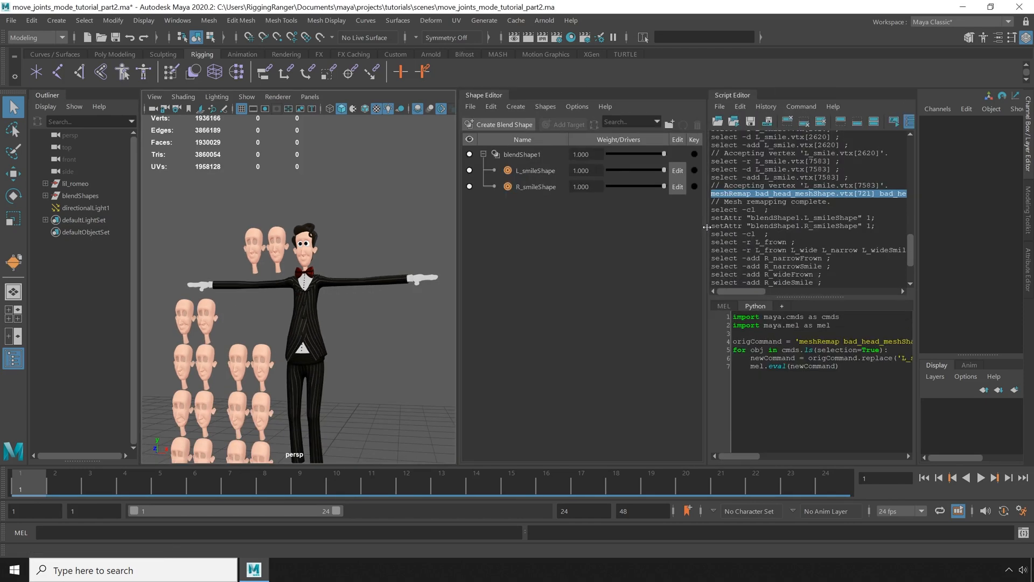
Step: Select the block of heads below the two smile heads and add the selection as targets to blendShape1
left_click_drag(332, 368, 358, 296, "alt")
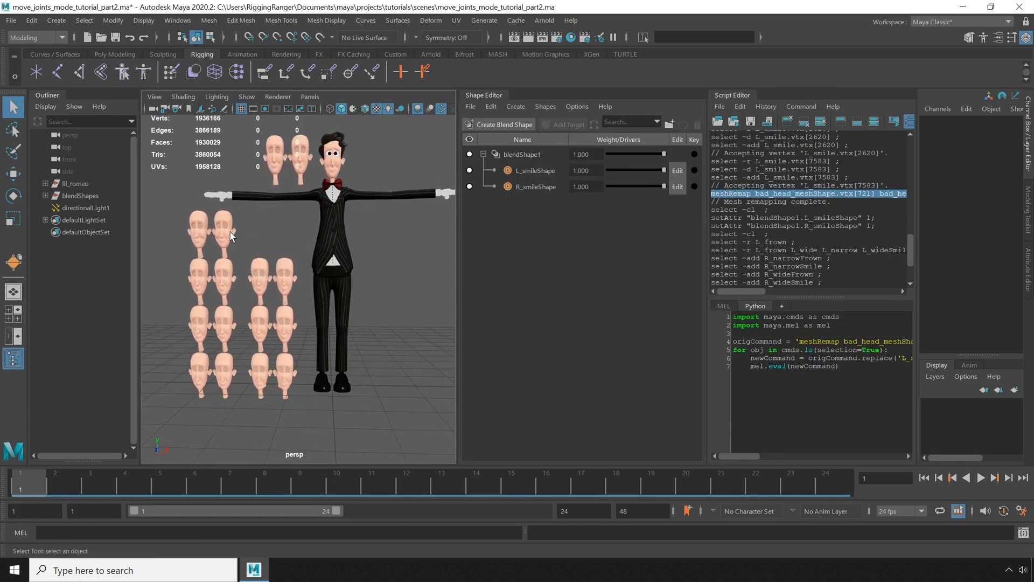
left_click_drag(167, 225, 289, 429)
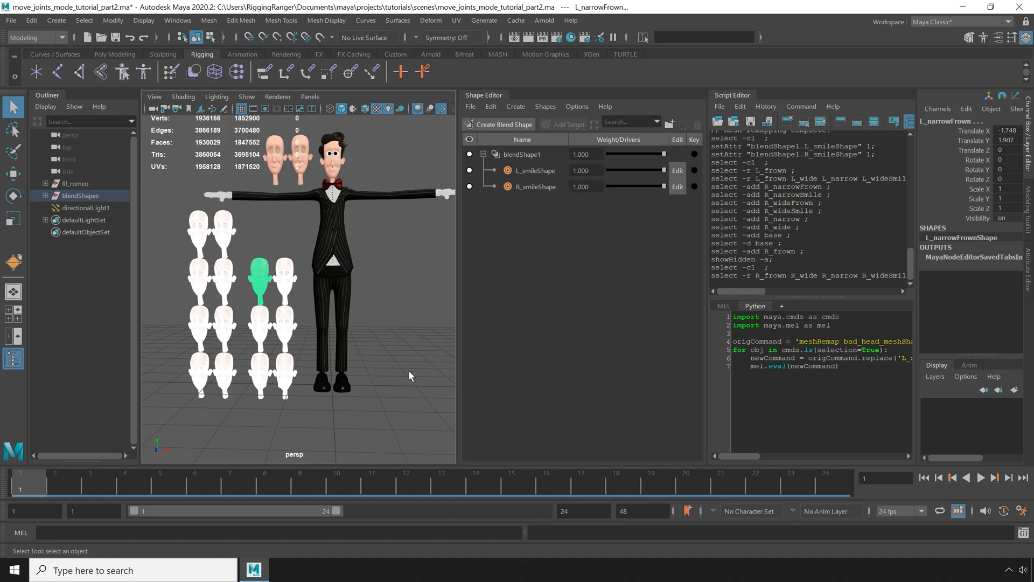
left_click(526, 155)
right_click(531, 156)
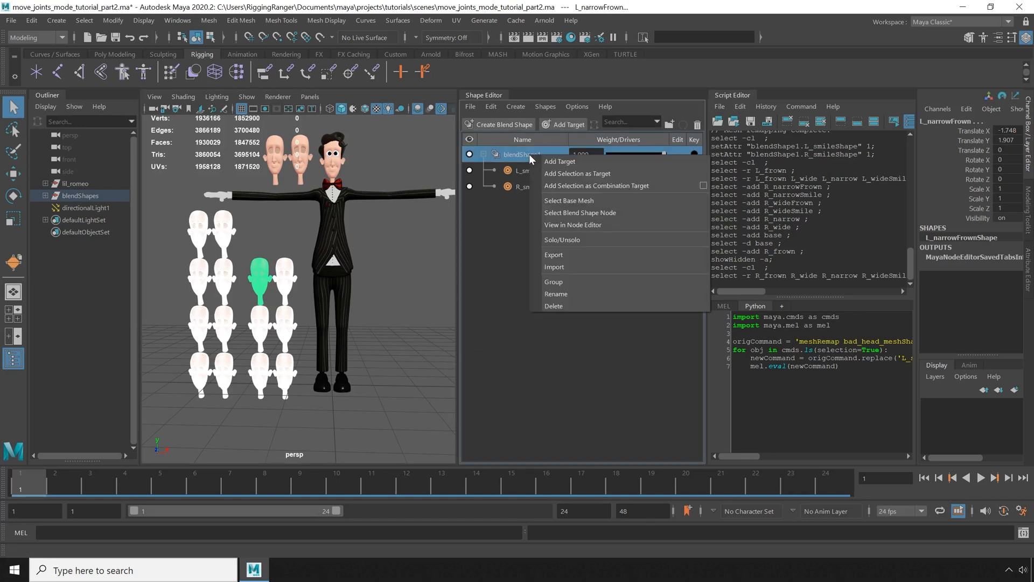
left_click(581, 173)
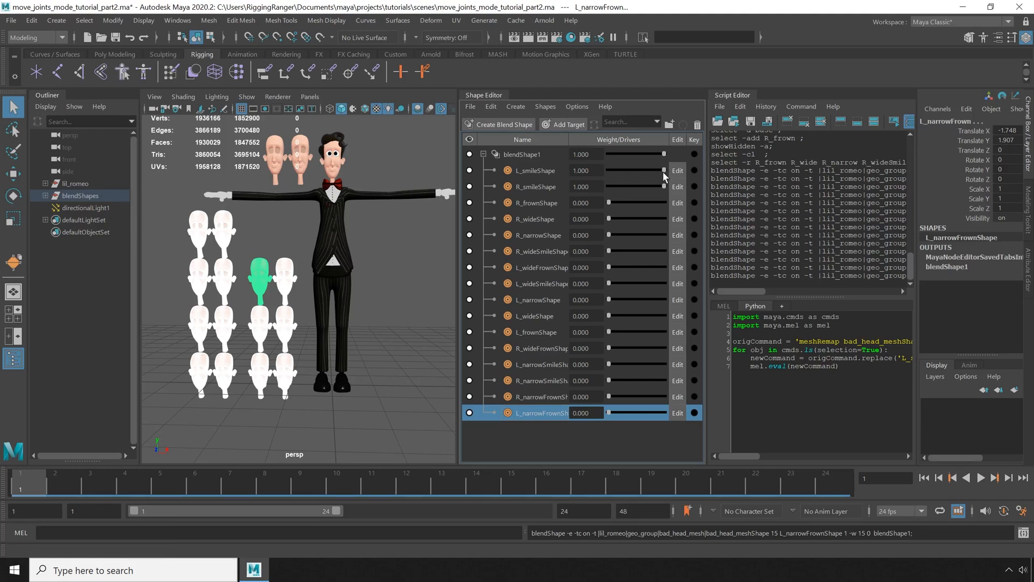
Step: Test the R_frownShape weight, return it to 0.000 and deselect the heads
left_click(536, 203)
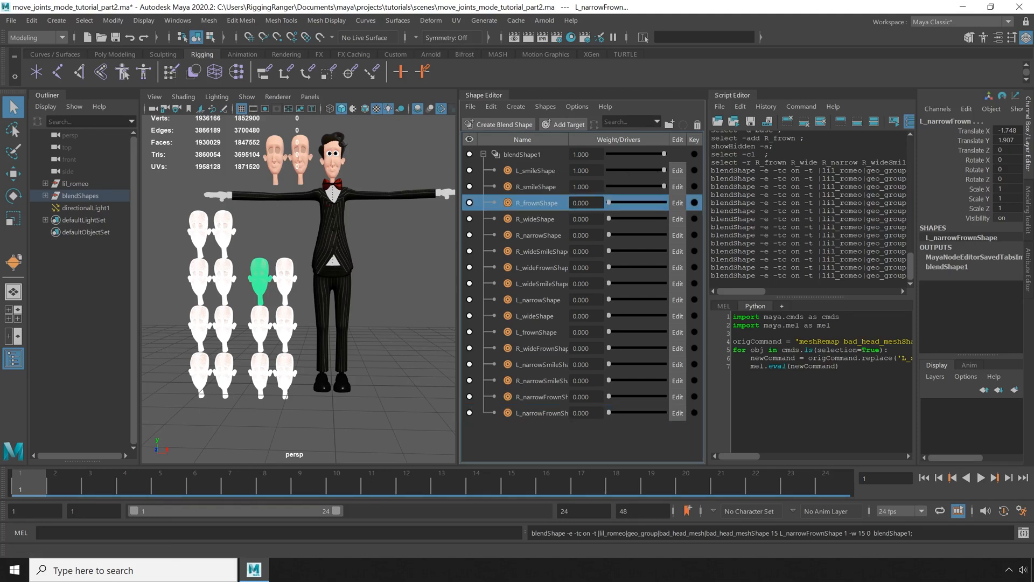
left_click_drag(609, 203, 587, 205)
left_click(392, 235)
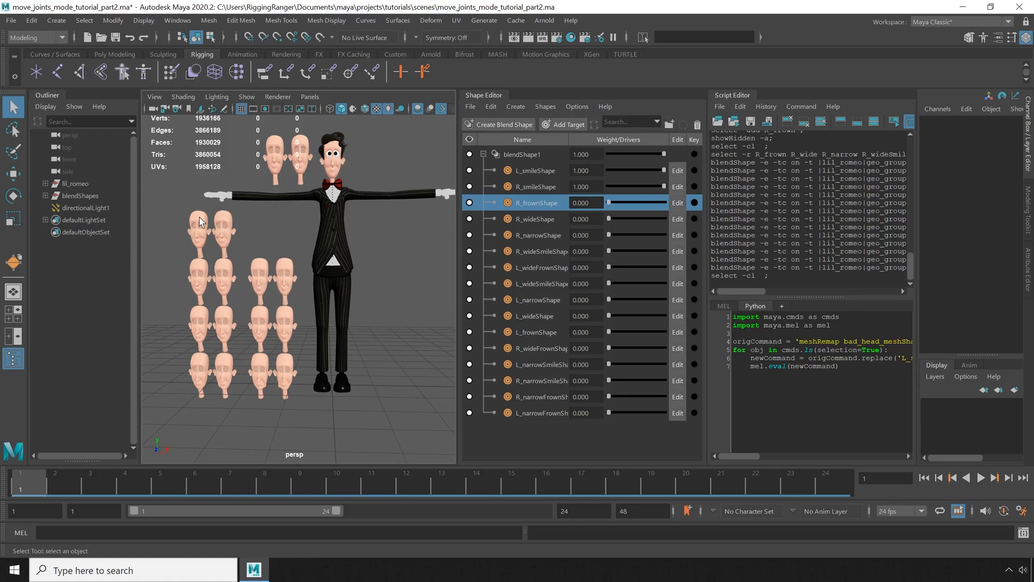
Step: Select the L_wideSmile head and run the whole Python script on it
left_click(199, 222)
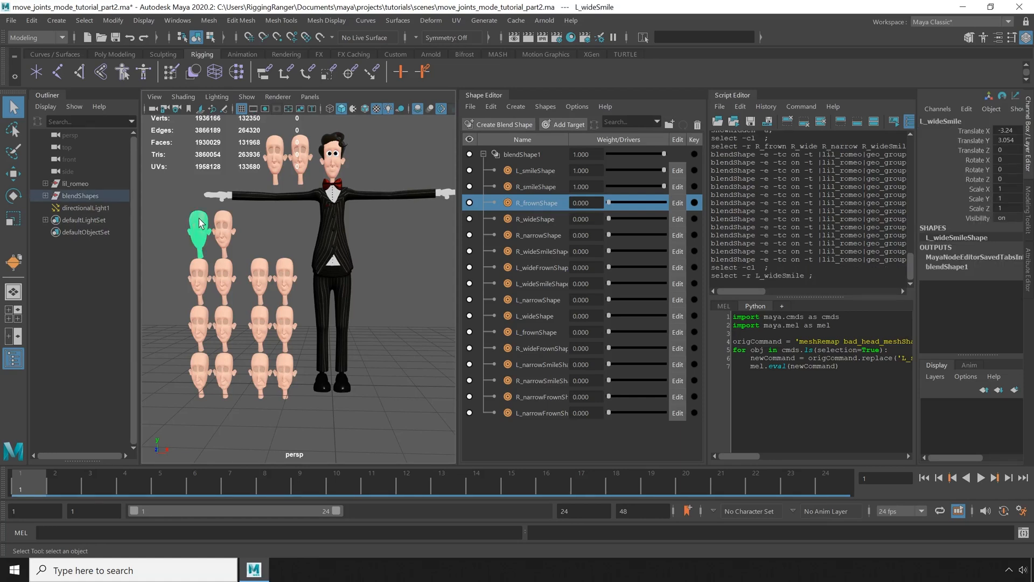
left_click(734, 435)
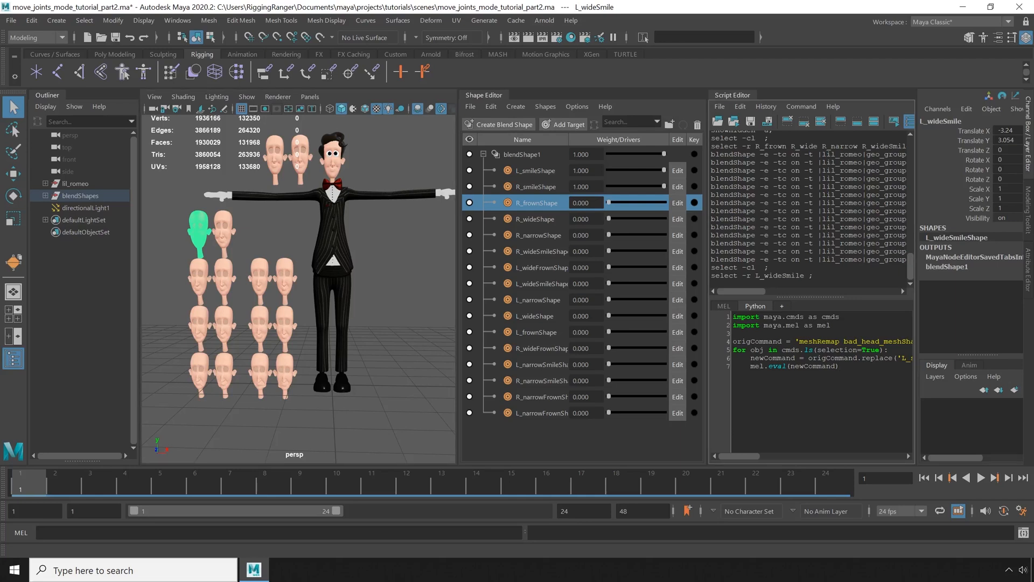
key("ctrl+a")
key("ctrl+Return")
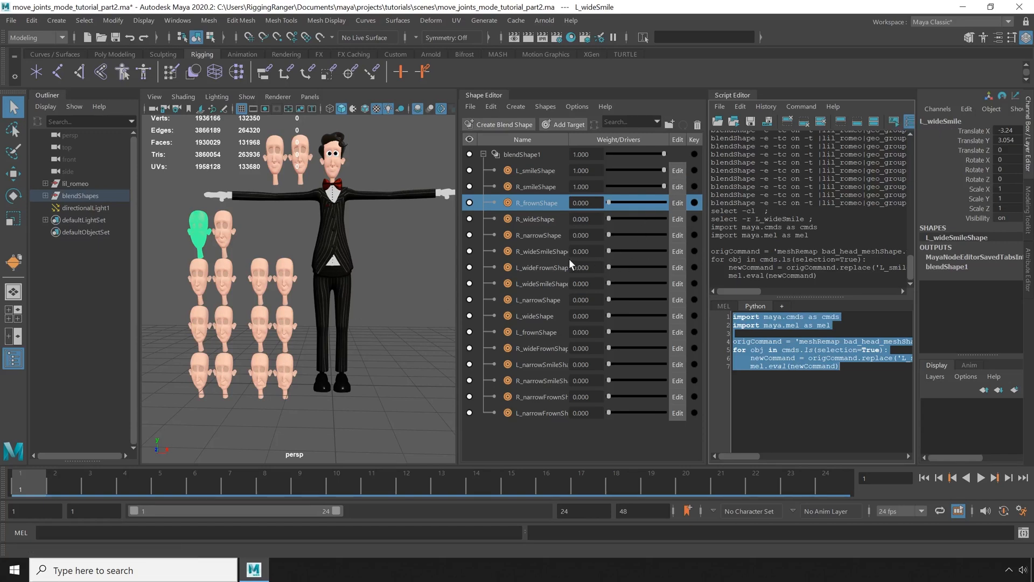
Step: Test the R_wideSmileShape and L_wideSmileShape weights, return both to 0.000 and deselect the head
left_click_drag(610, 250, 591, 262)
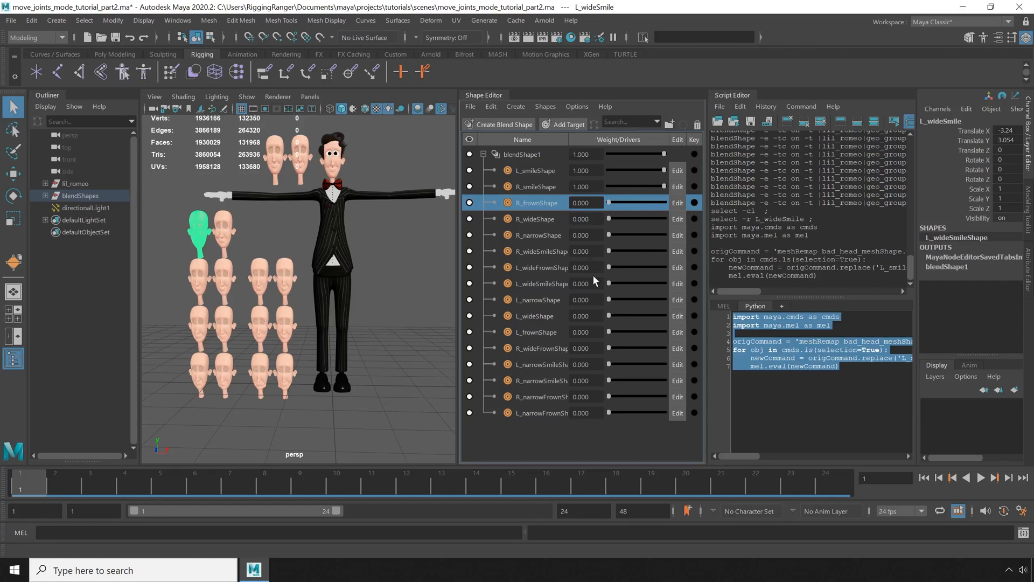
mouse_move(611, 289)
left_mouse_down()
mouse_move(711, 288)
mouse_move(594, 290)
mouse_move(718, 288)
mouse_move(595, 290)
left_mouse_up()
left_click(416, 302)
Step: Select R_wideSmile and all the heads in the rows below it, and run the Python script on them
left_click(224, 229)
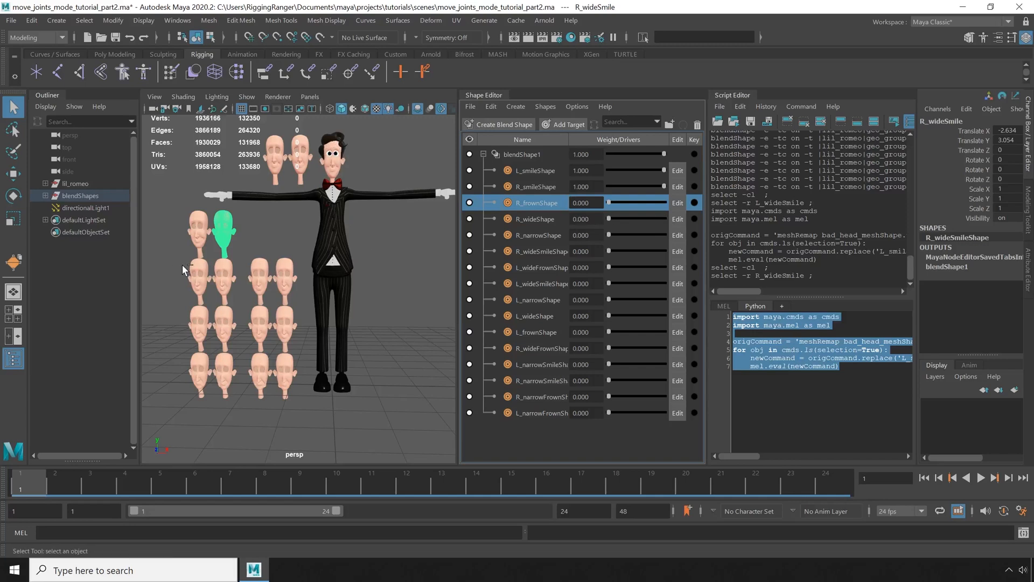
left_click_drag(183, 269, 293, 462, "ctrl+shift")
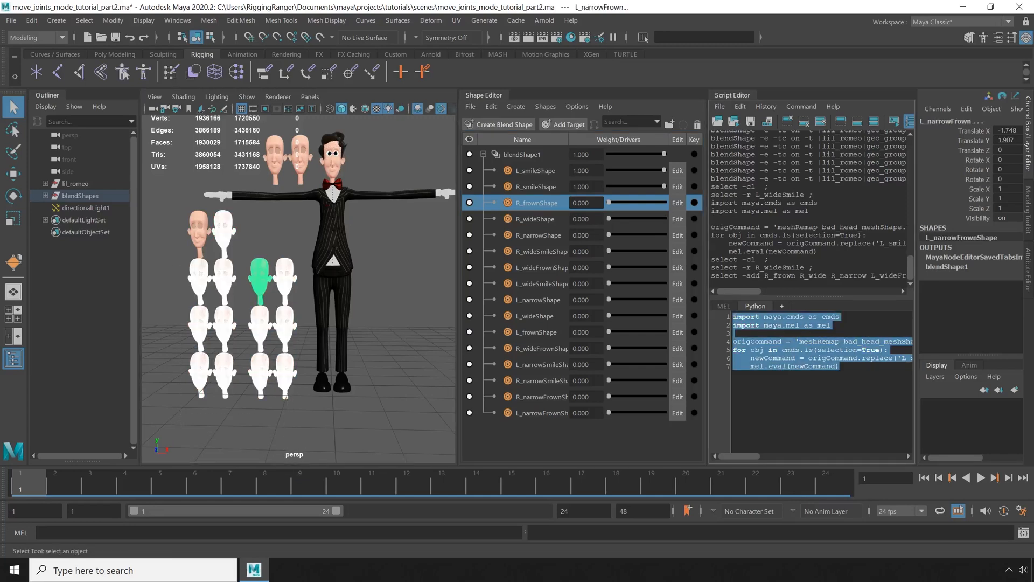
key("ctrl+Return")
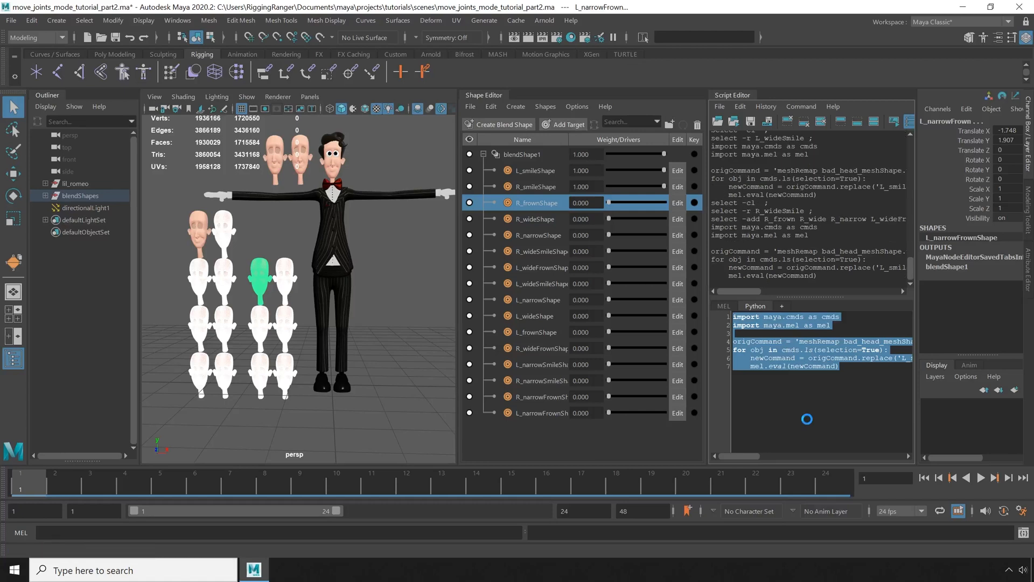
Step: Set the R_smileShape and L_smileShape weights to 0.000
left_click_drag(664, 187, 543, 188)
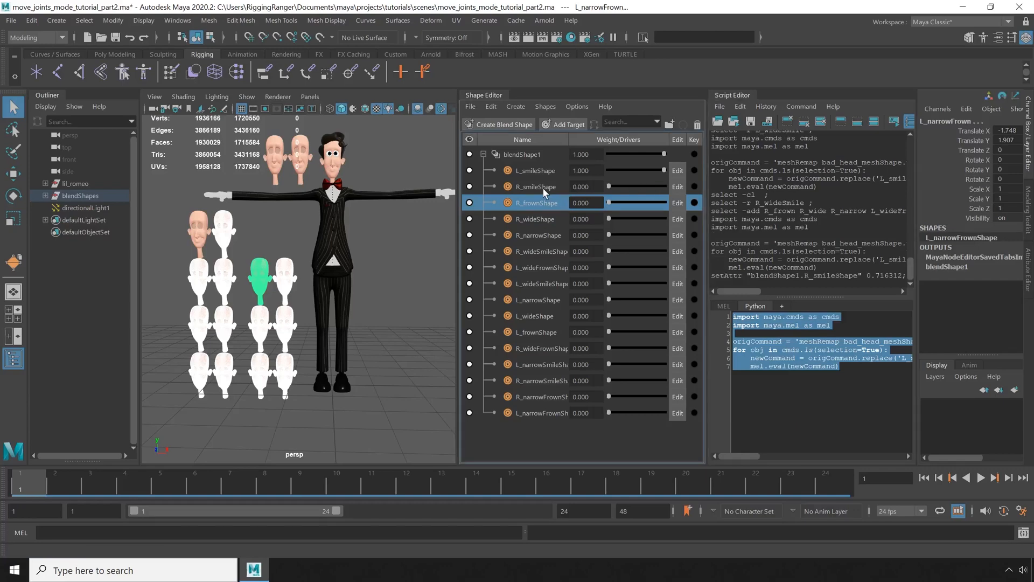
left_click_drag(664, 170, 553, 184)
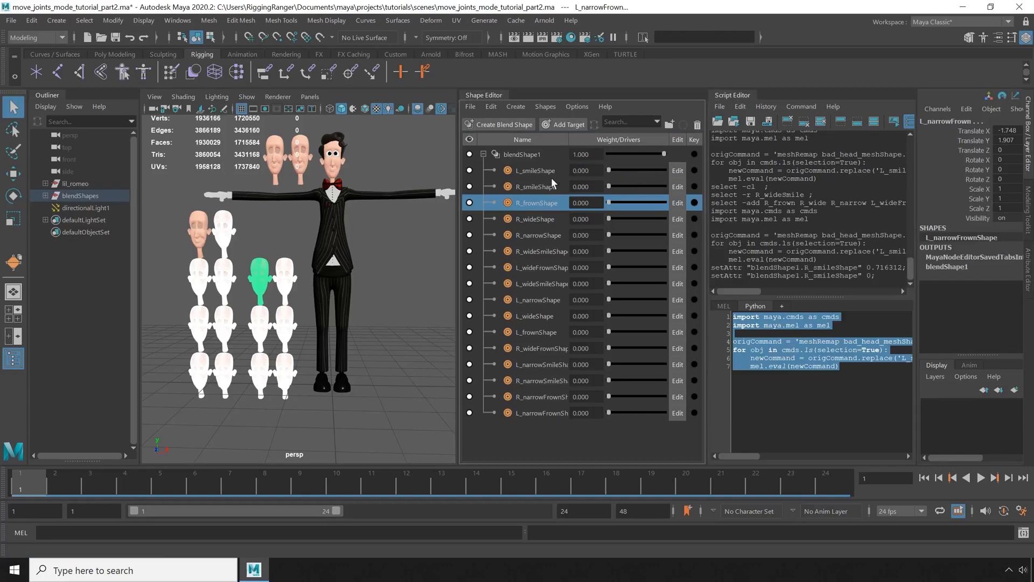
Step: Test the new blend shape targets' weights one by one on the character's face, from R_frownShape through L_narrowSmileShape
middle_click_drag(295, 241, 286, 338, "alt")
right_click_drag(286, 337, 431, 350, "alt")
middle_click_drag(431, 350, 335, 348, "alt")
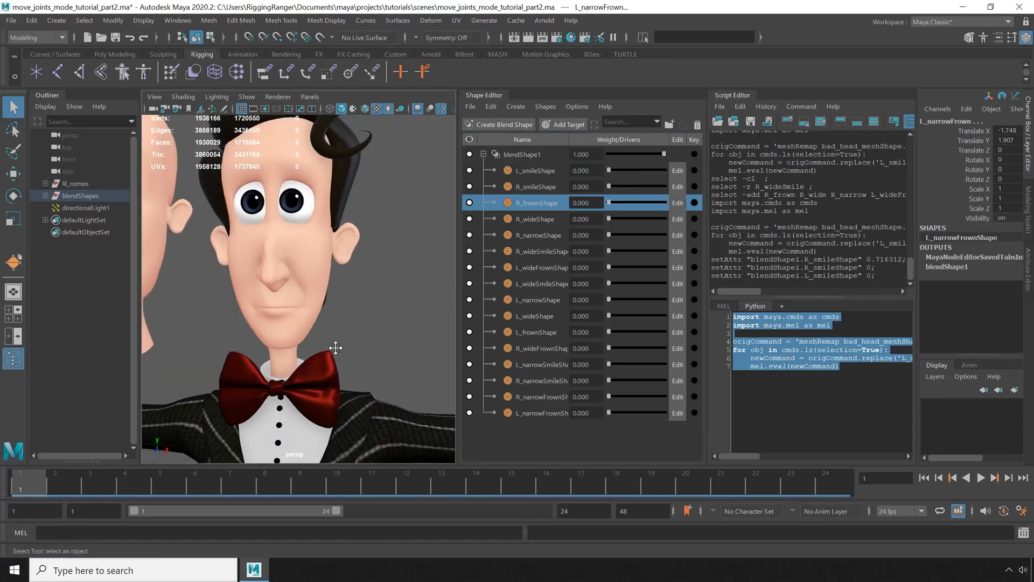
left_click_drag(336, 348, 348, 357, "alt")
right_click_drag(347, 356, 328, 357, "alt")
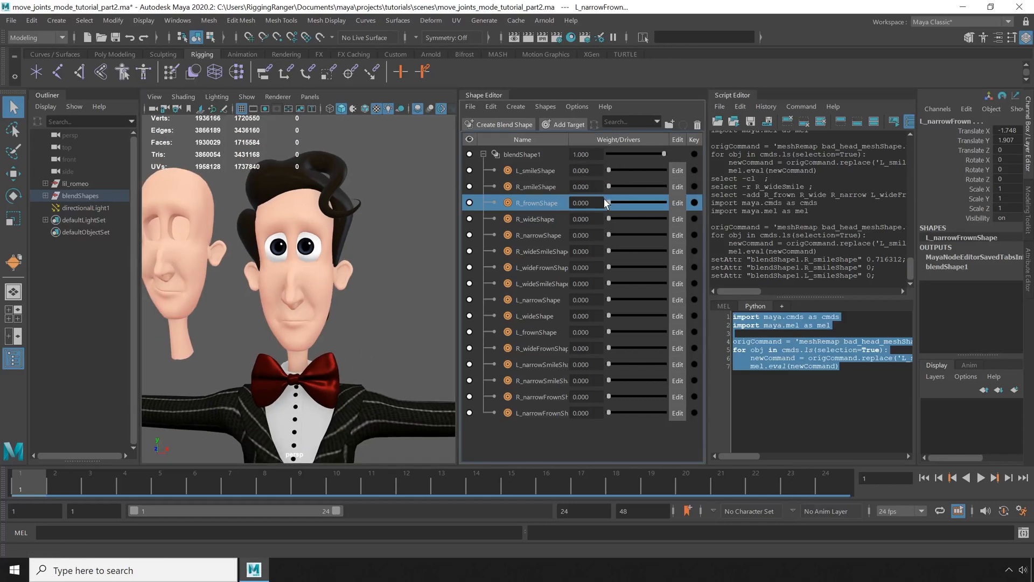
left_click_drag(607, 201, 696, 351)
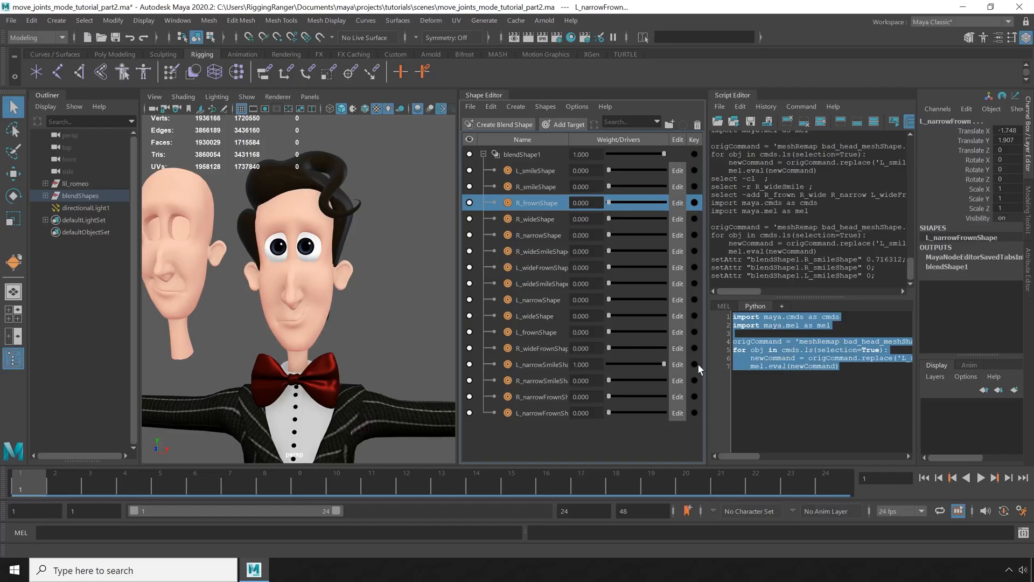